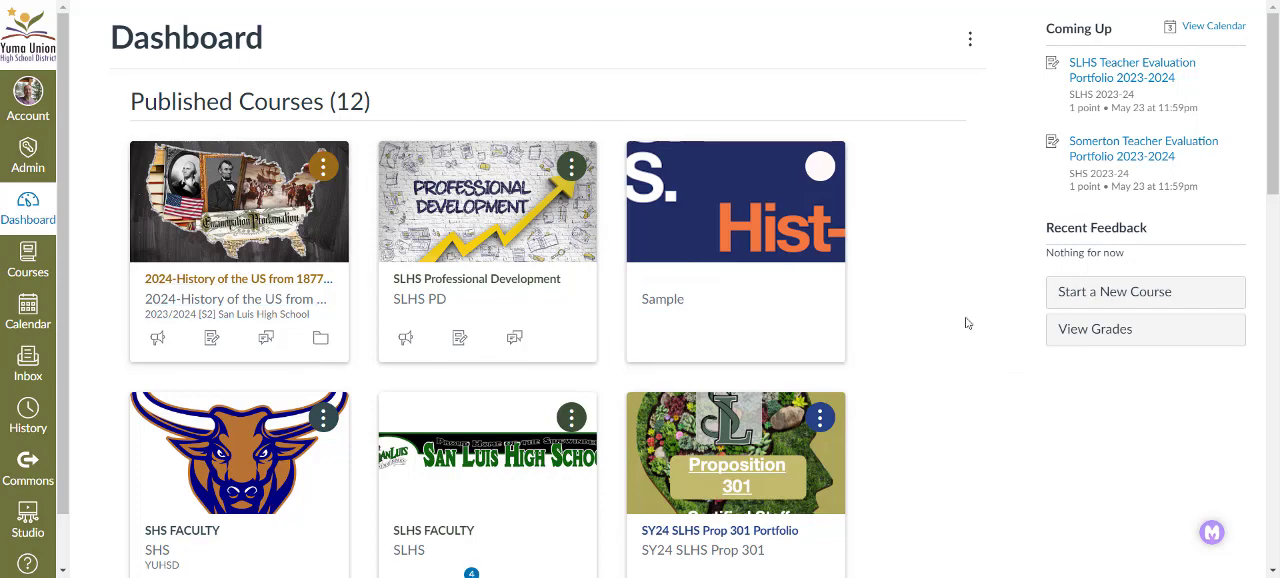
# - Open the Course Creation Example course from the unpublished courses on the dashboard
pyautogui.scroll(-7, 928, 277)
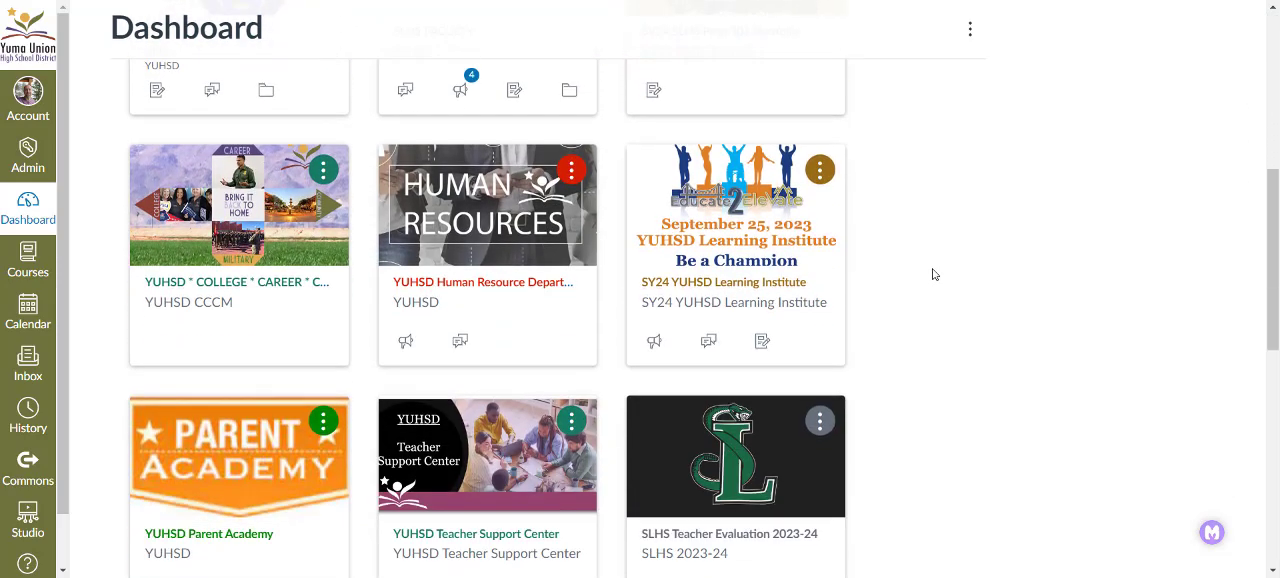
pyautogui.scroll(-4, 934, 274)
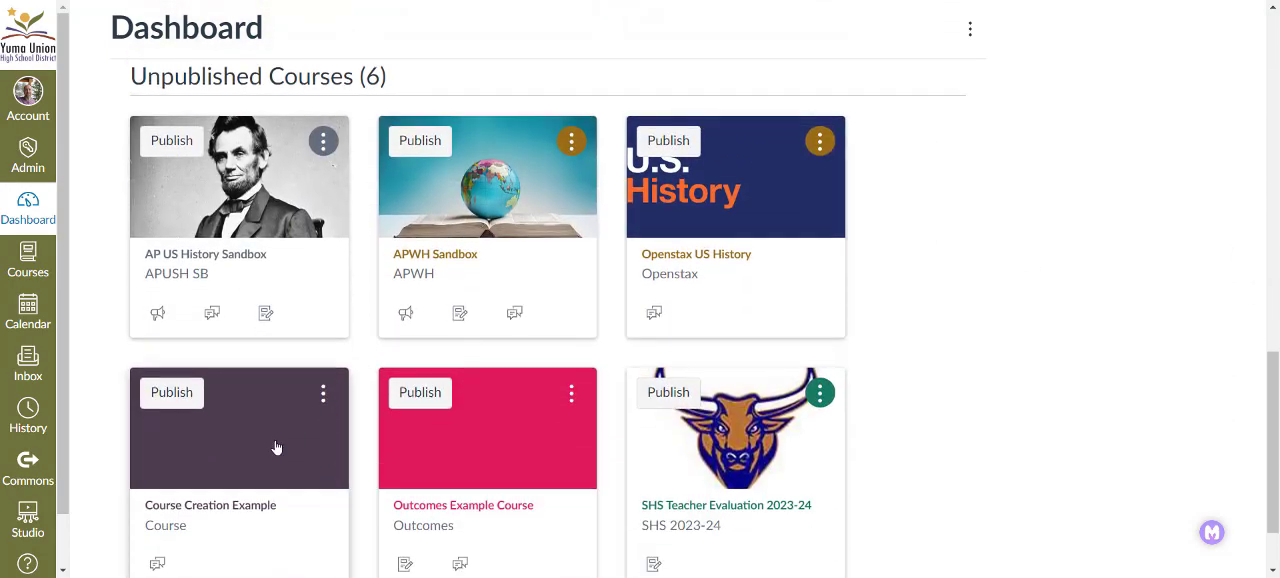
pyautogui.click(219, 512)
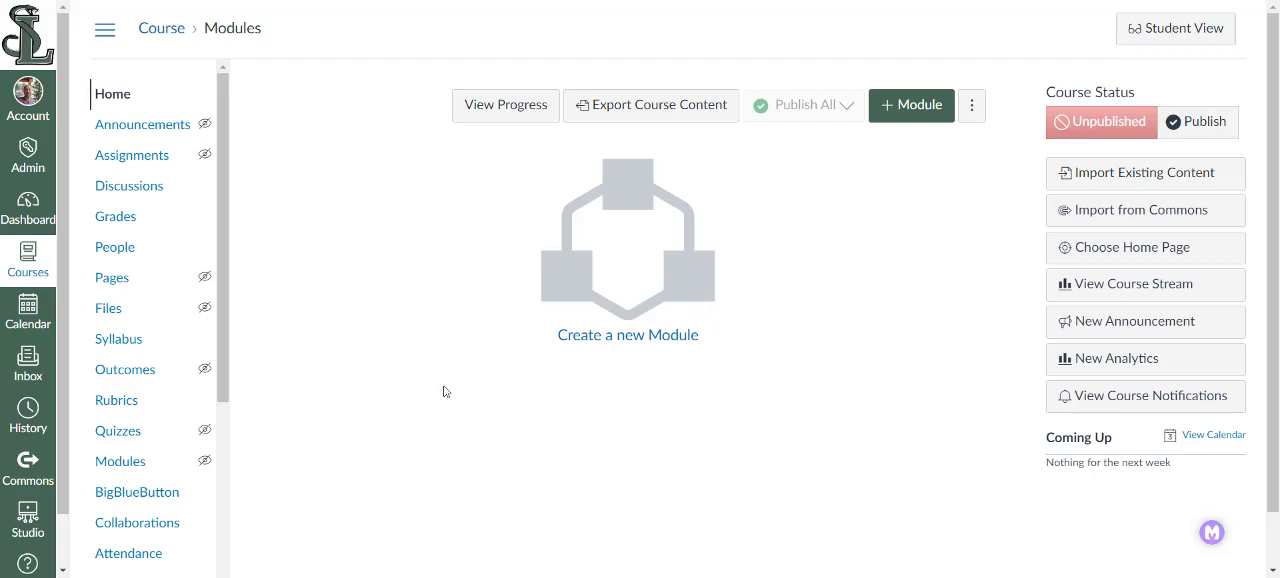
# - Import the shared module SLHS 24-25 Canvas Homepage from the account's received content into the Course Creation Example course
pyautogui.click(30, 101)
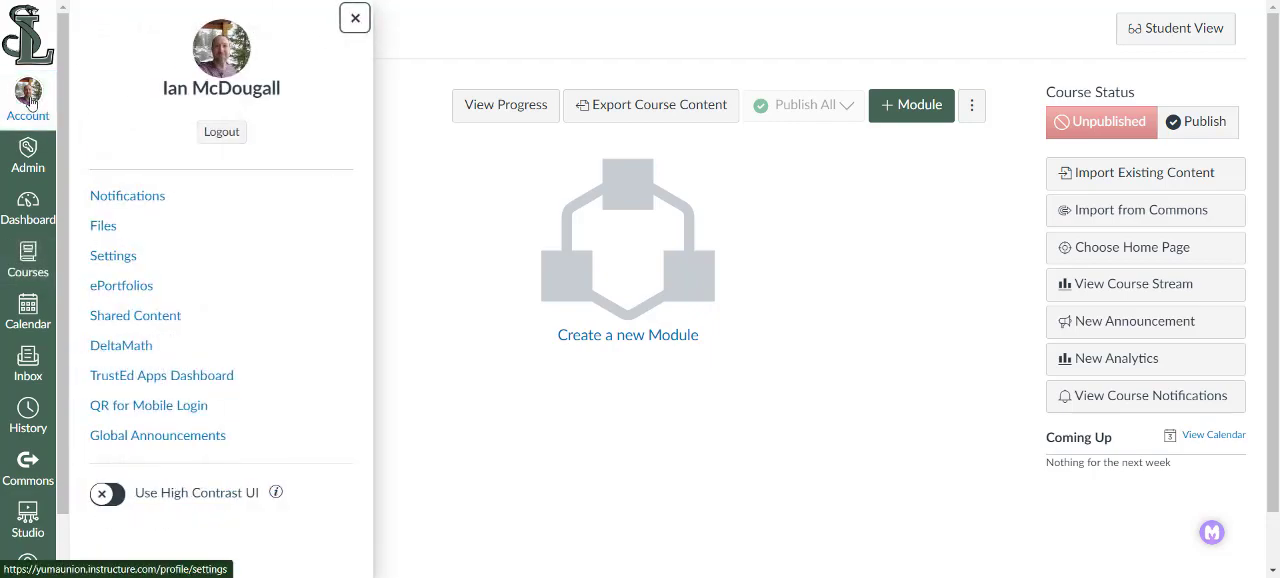
pyautogui.click(146, 322)
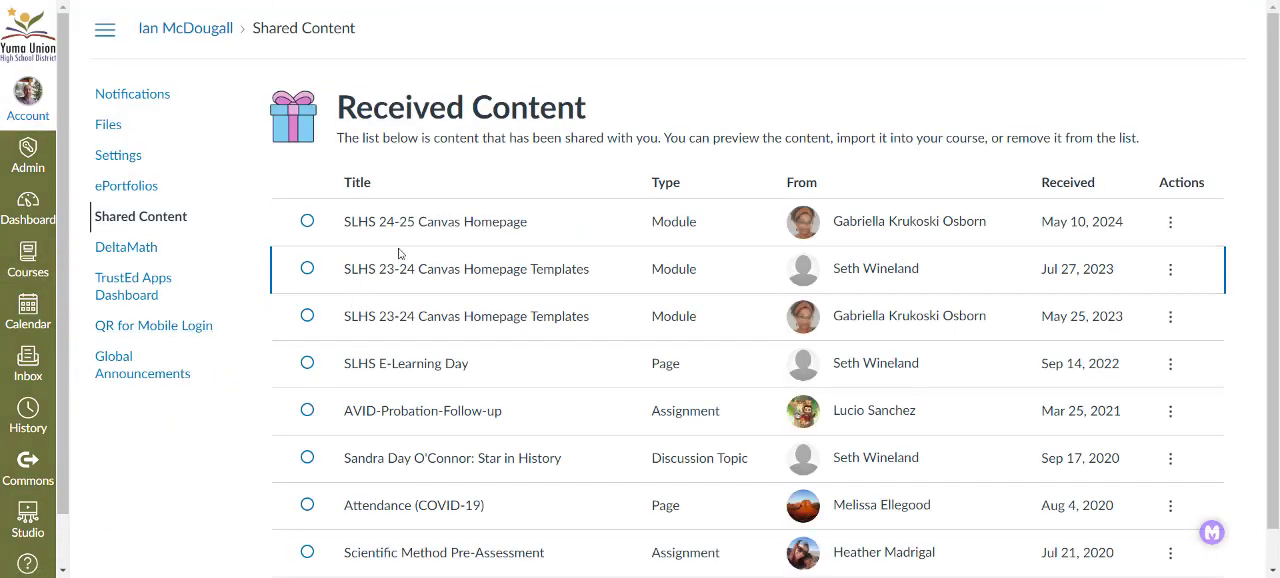
pyautogui.click(1172, 224)
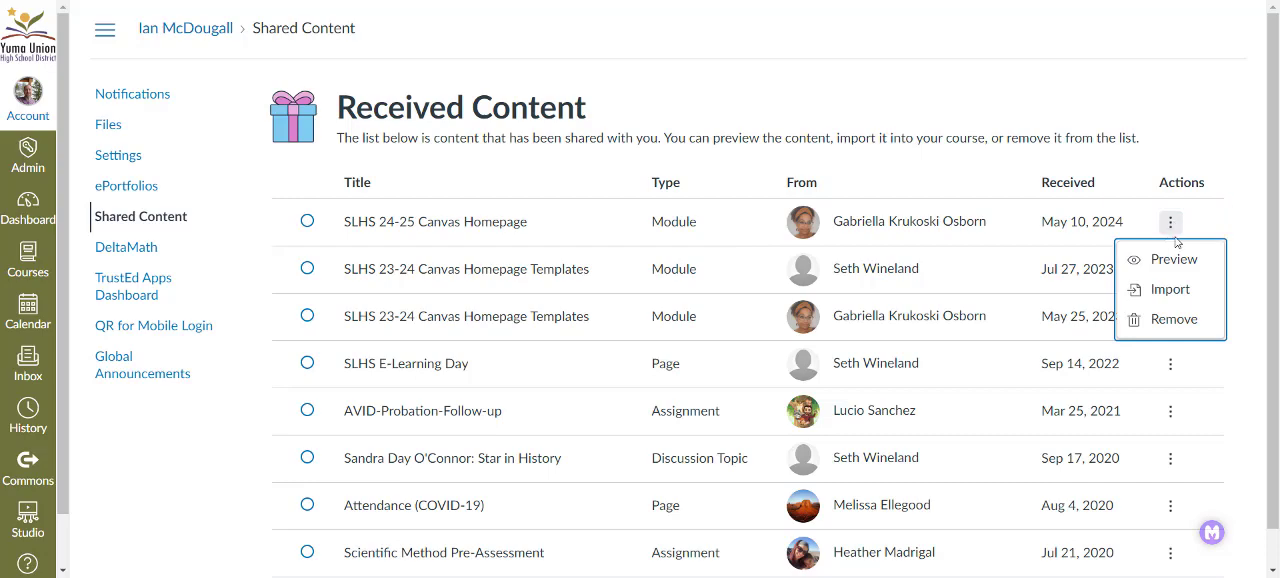
pyautogui.click(1172, 290)
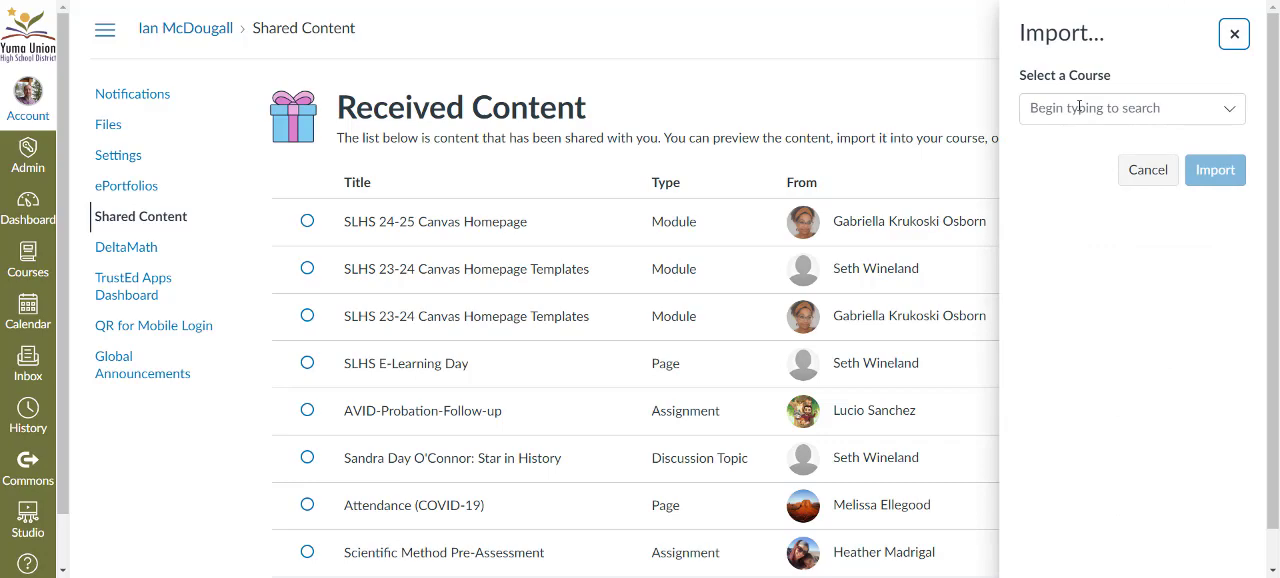
pyautogui.click(1079, 107)
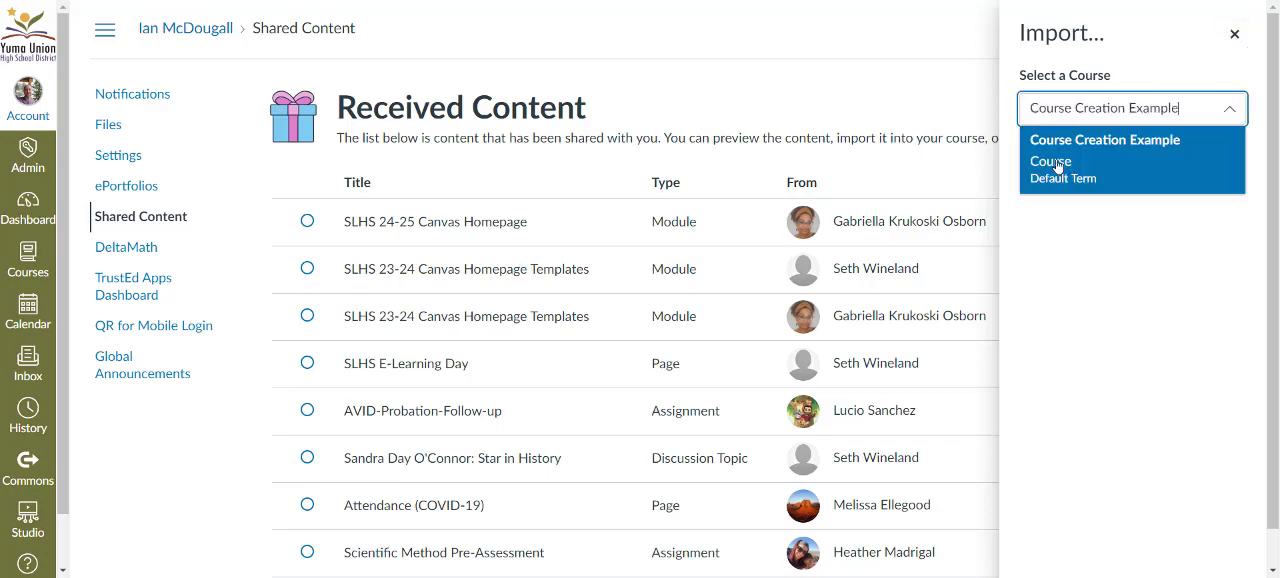
pyautogui.click(1058, 166)
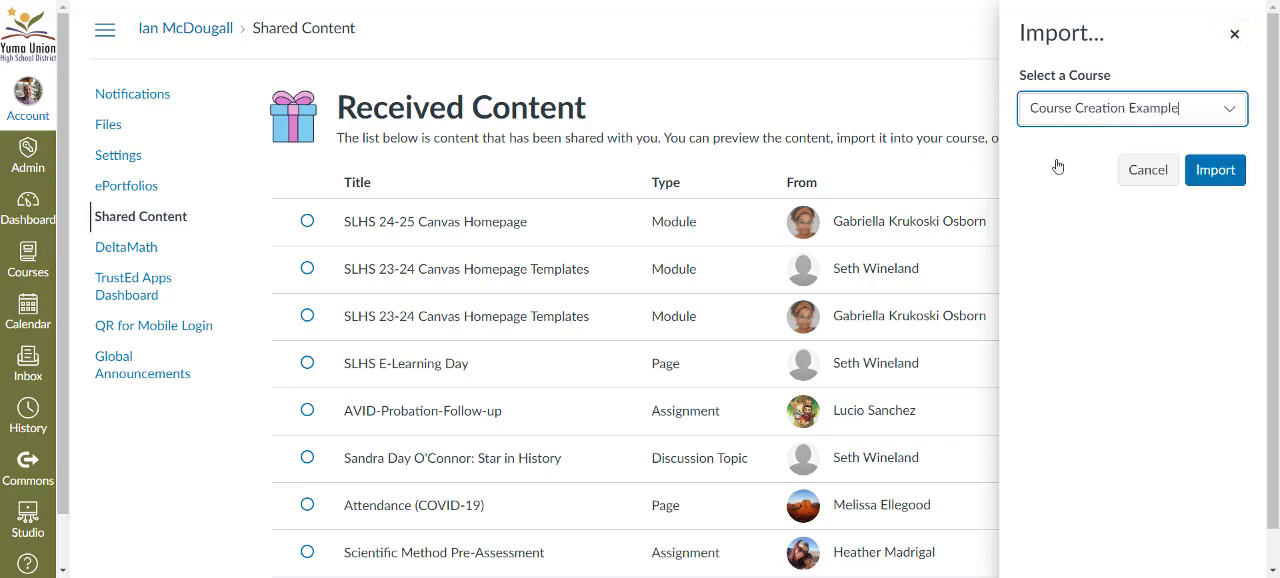
pyautogui.click(1213, 171)
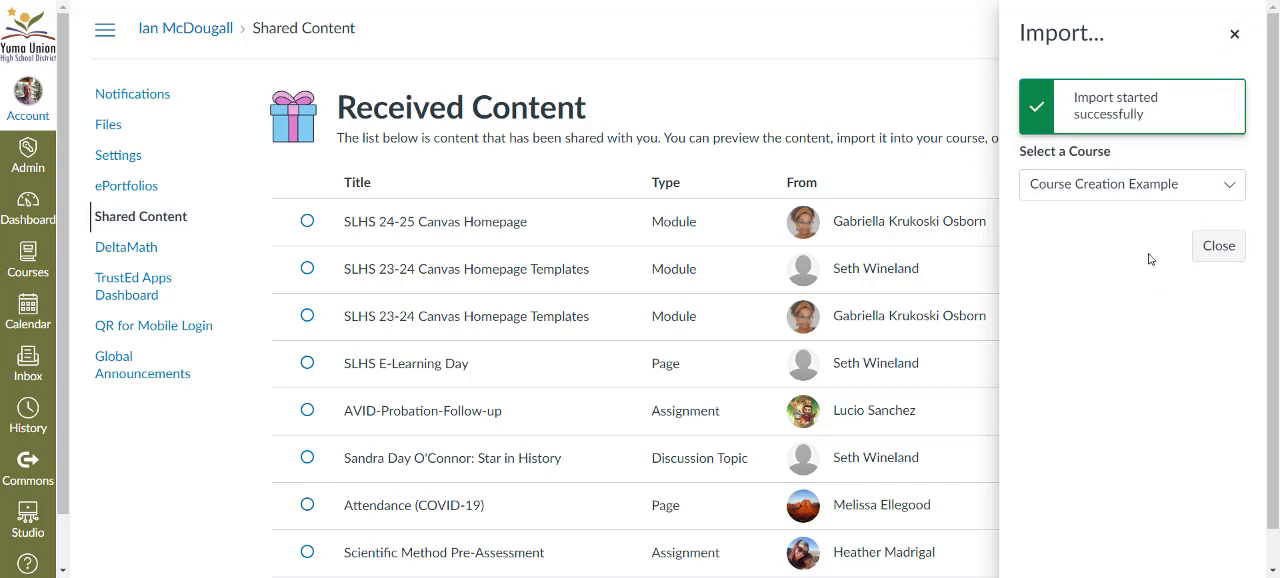
pyautogui.click(1219, 247)
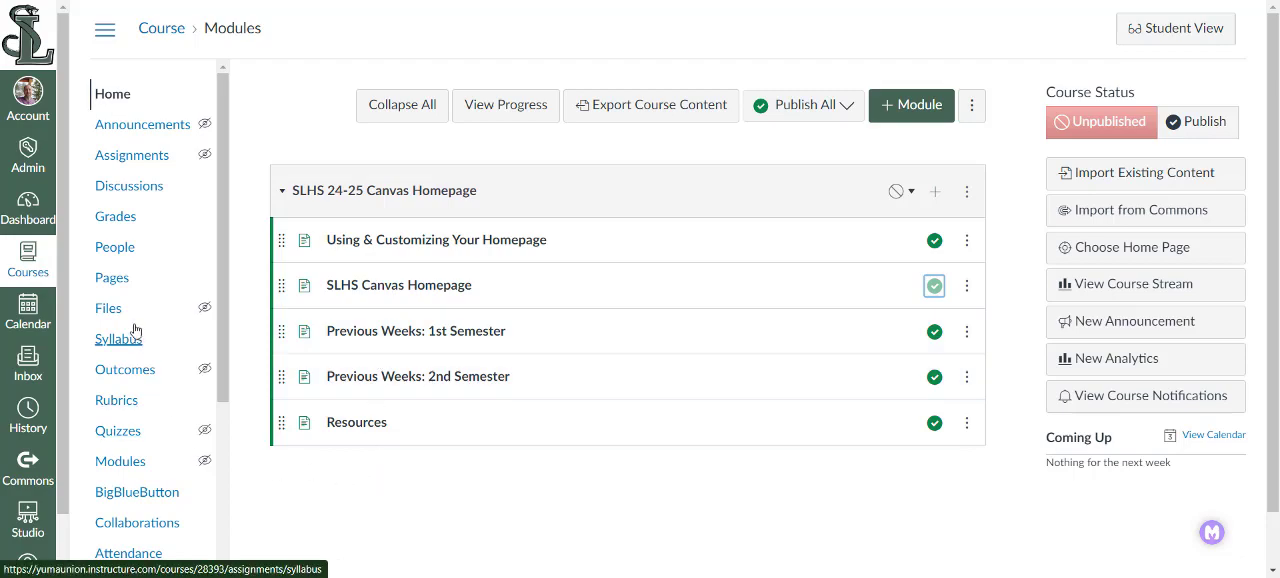
# - Examine the course's front page and the full page list, including the options for the Previous Weeks: 1st Semester page
pyautogui.click(112, 279)
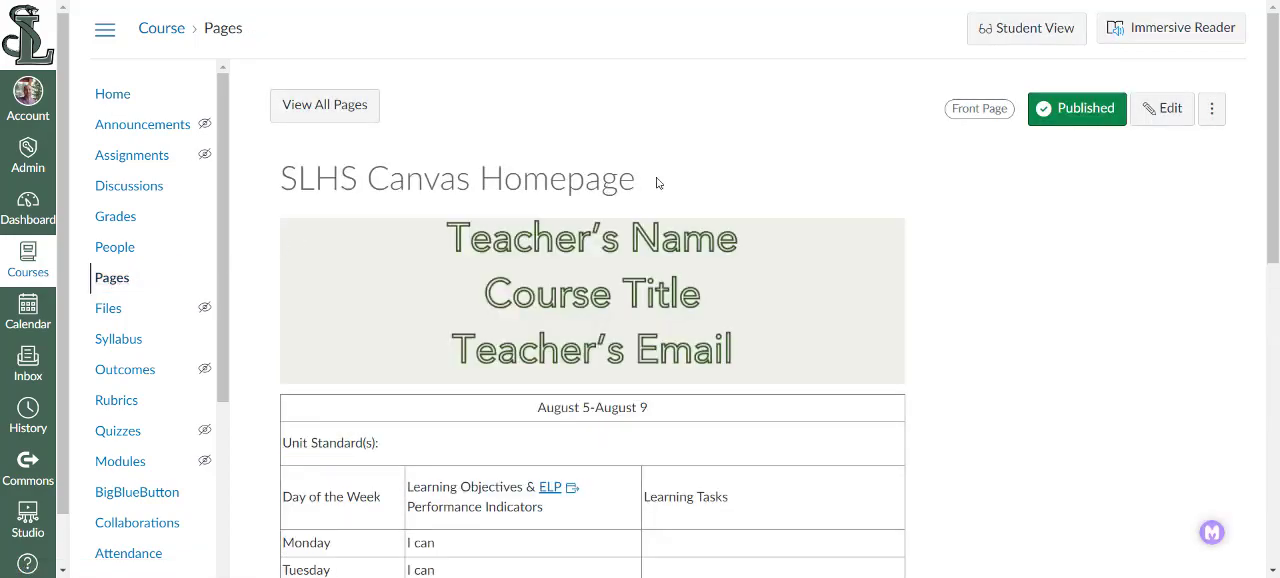
pyautogui.scroll(-3, 955, 316)
pyautogui.scroll(4, 955, 316)
pyautogui.click(325, 110)
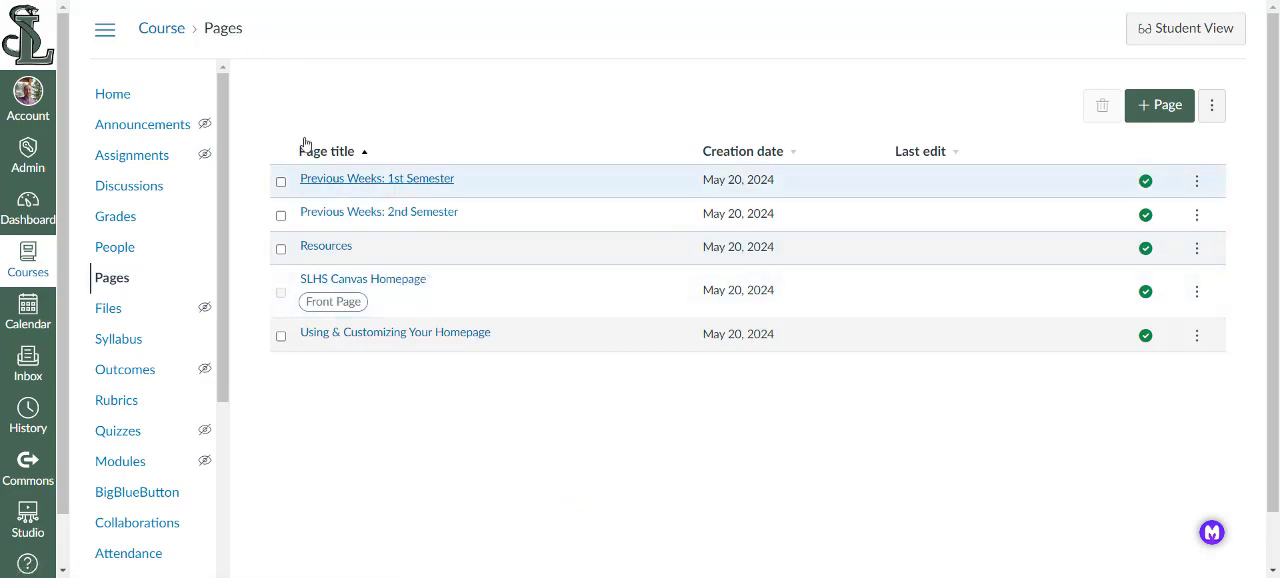
pyautogui.click(1197, 183)
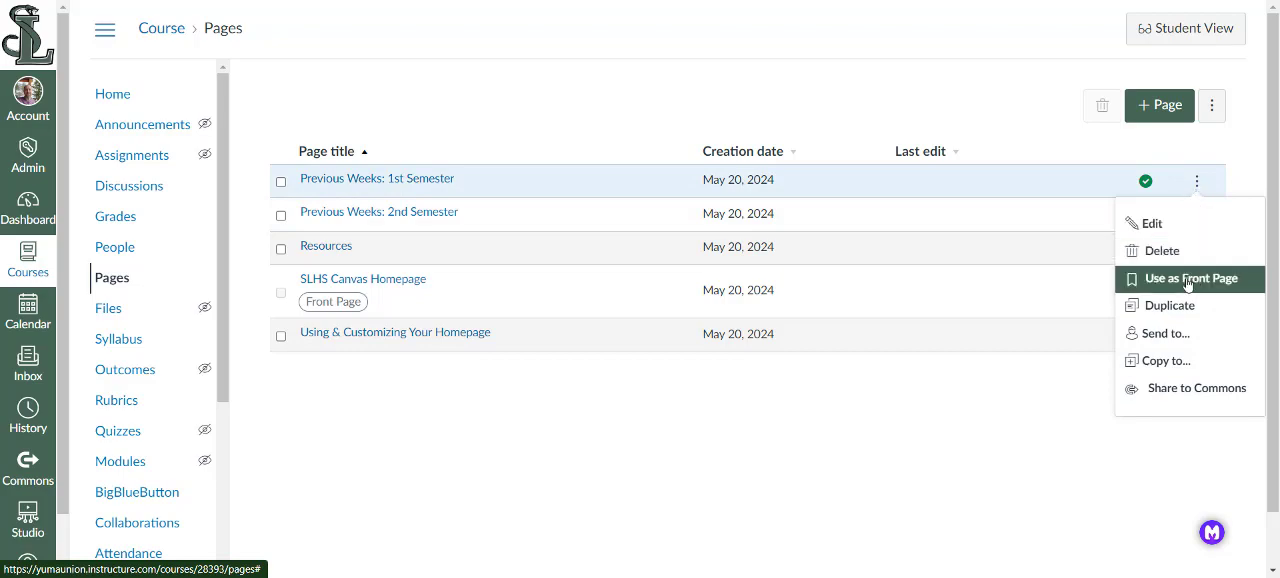
pyautogui.click(968, 400)
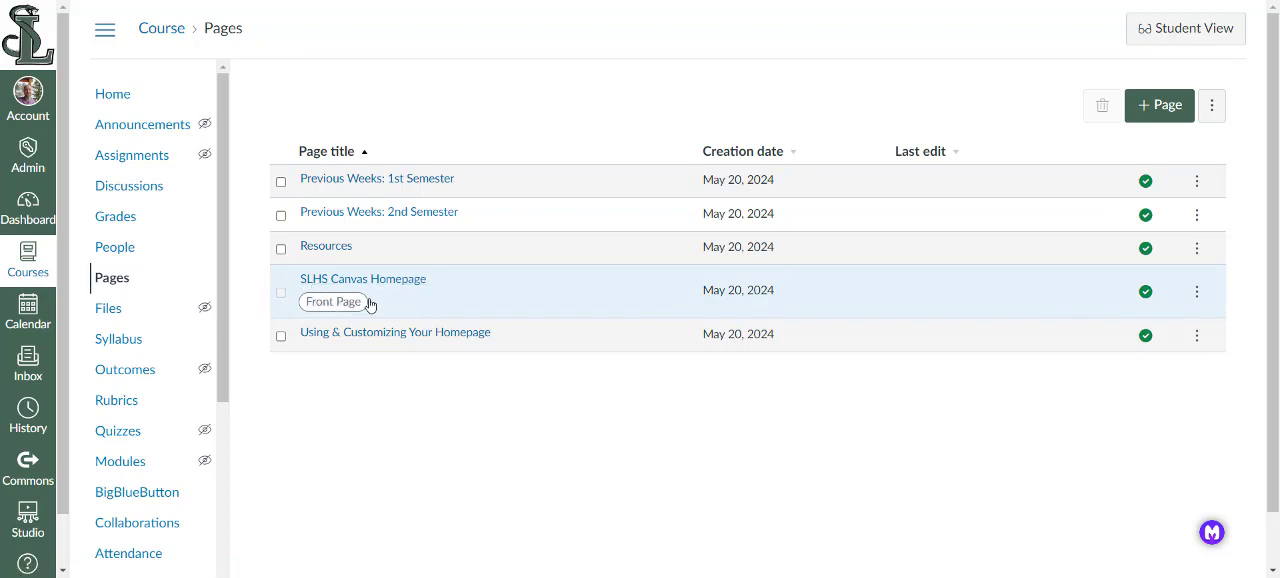
# - Set the course home page to display the Pages Front Page, SLHS Canvas Homepage, and look over the resulting home page
pyautogui.click(126, 97)
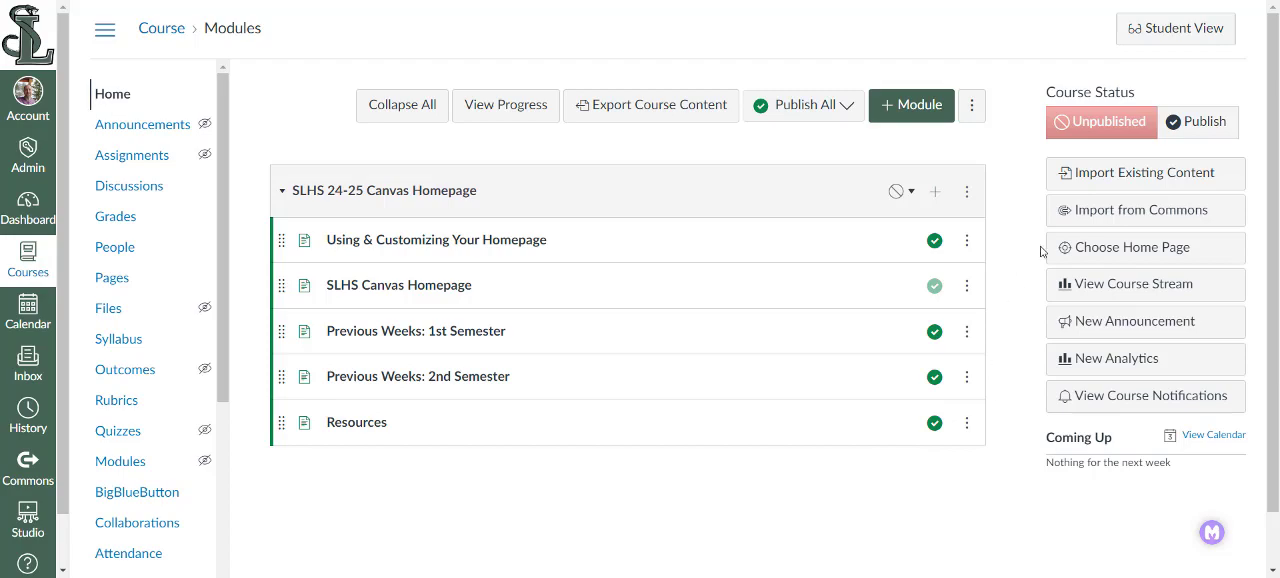
pyautogui.click(1133, 252)
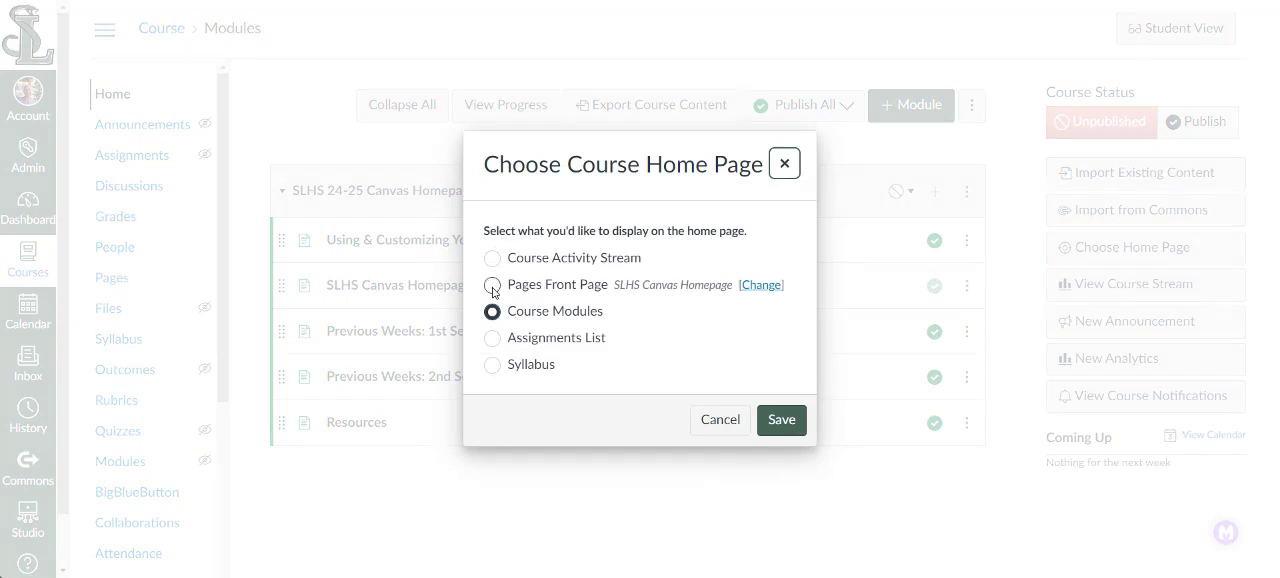
pyautogui.click(492, 287)
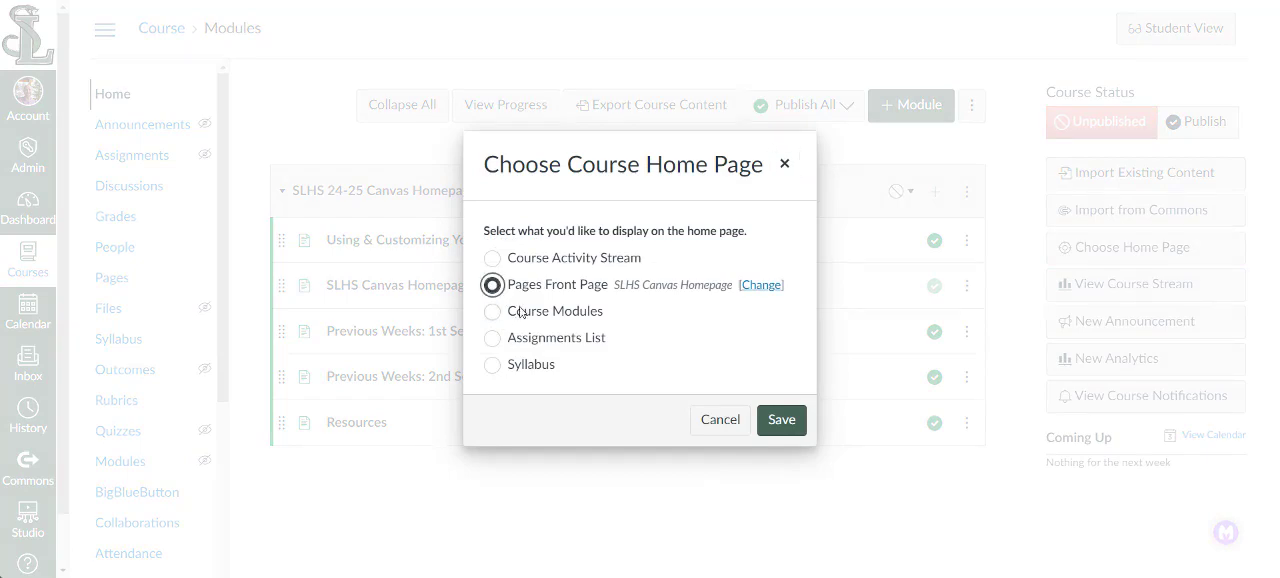
pyautogui.click(785, 425)
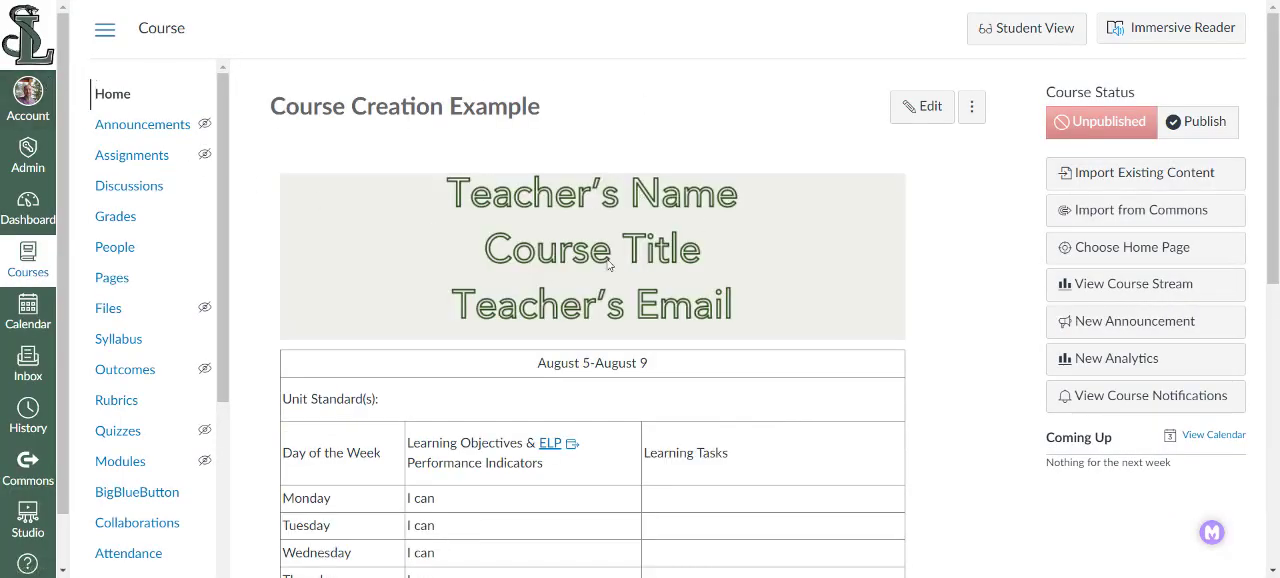
pyautogui.scroll(-4, 609, 265)
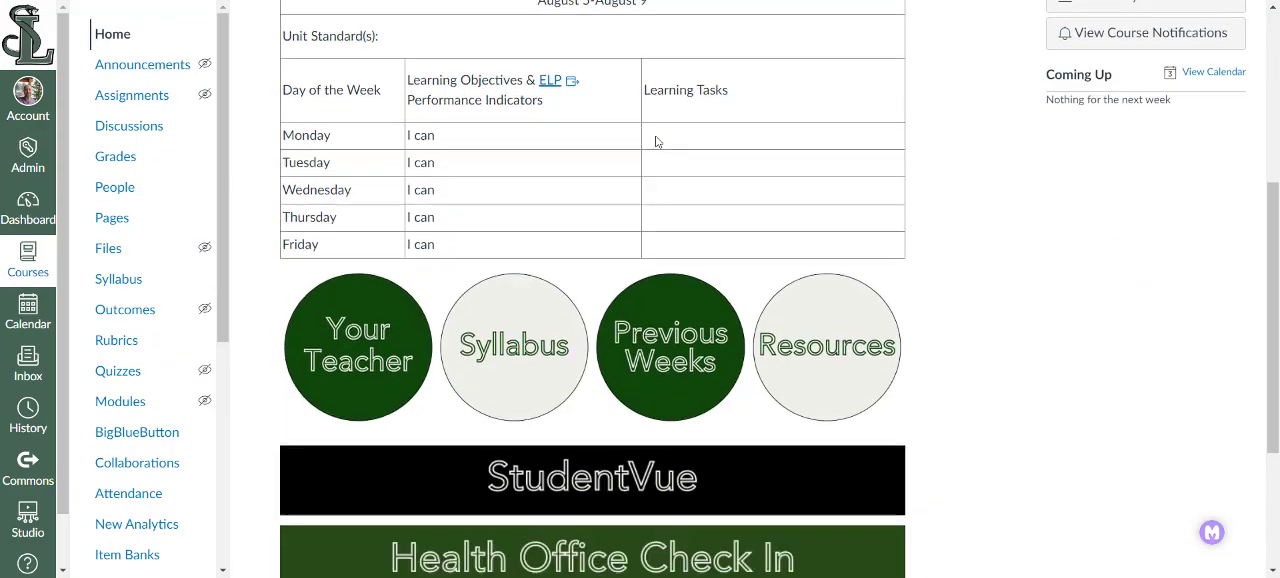
pyautogui.scroll(-3, 657, 142)
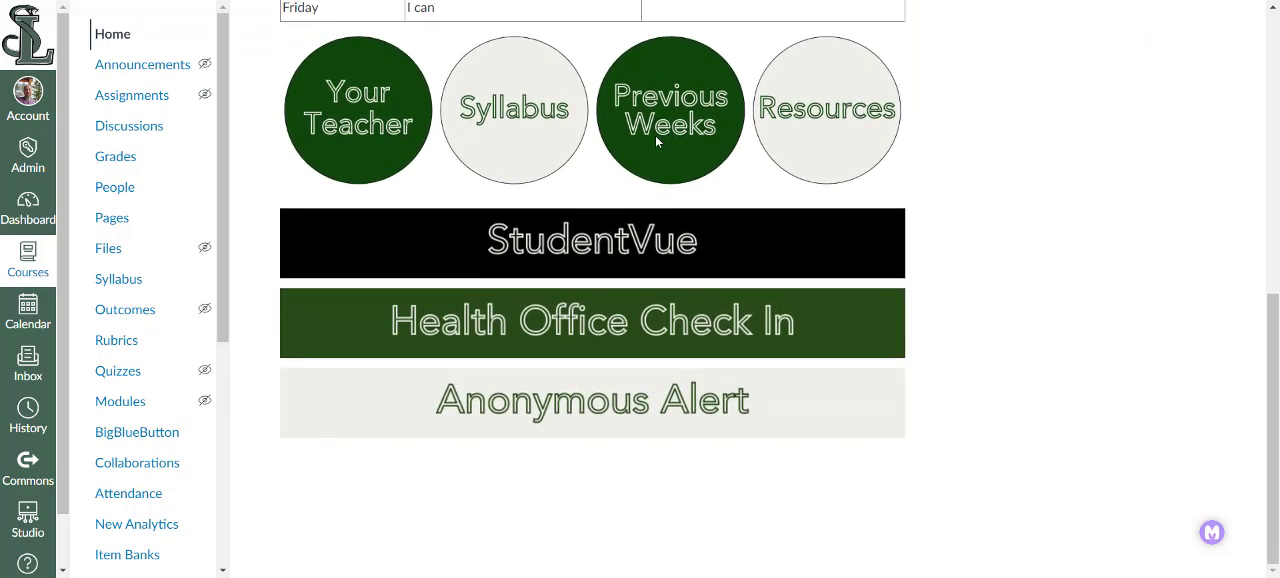
pyautogui.scroll(7, 655, 135)
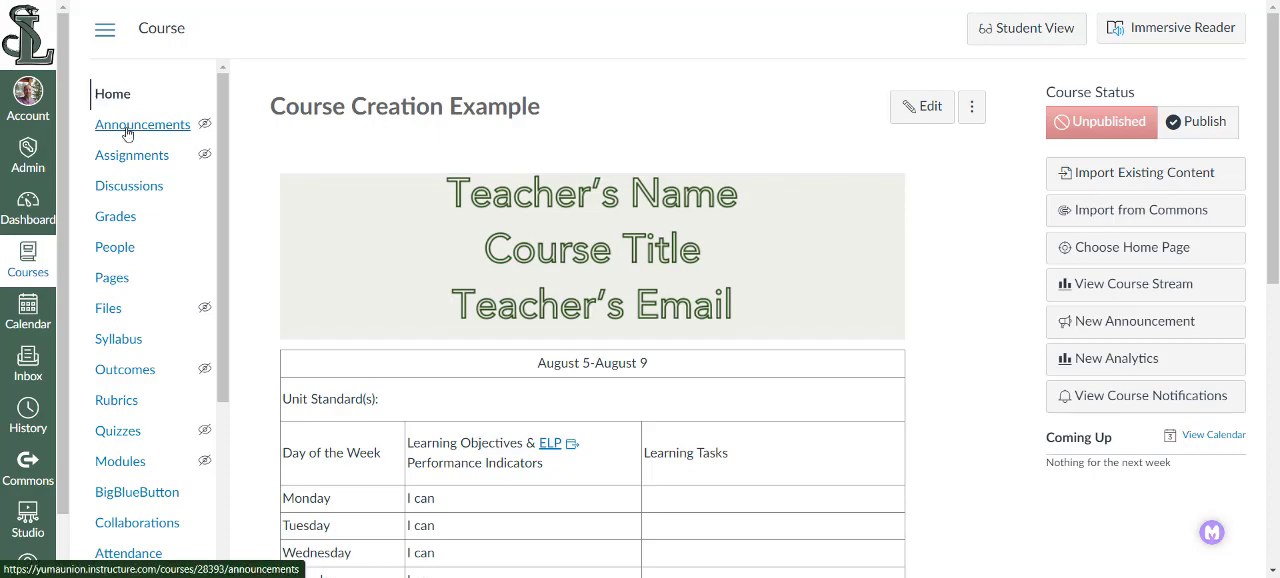
# - Upload APHUG Image from the Downloads folder as the course image in the course settings
pyautogui.scroll(-4, 125, 204)
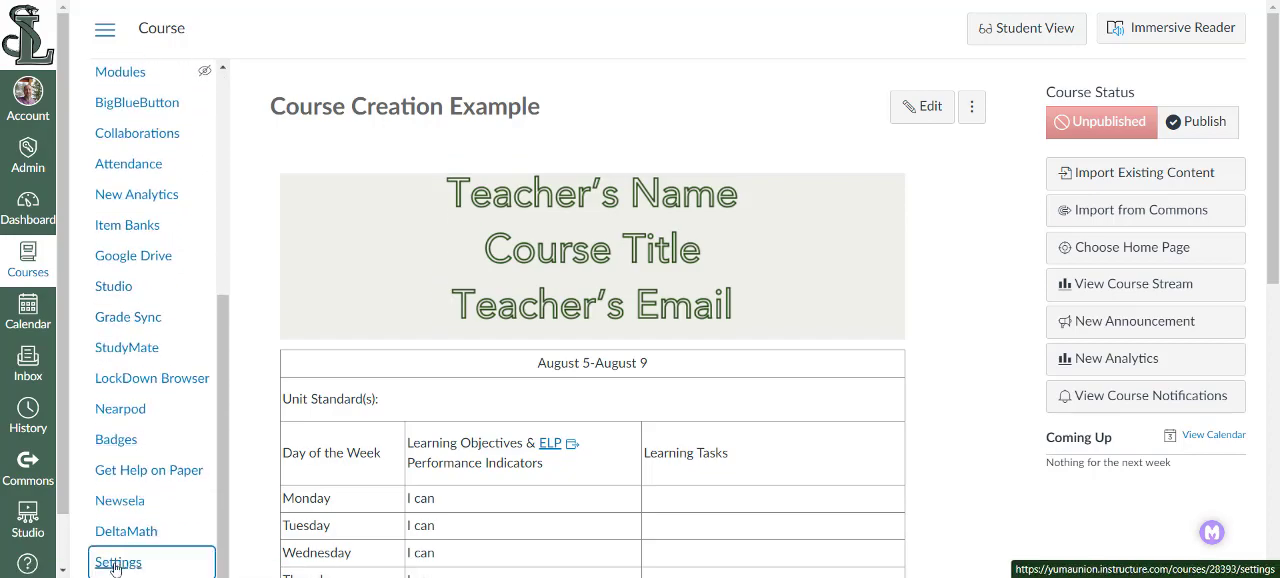
pyautogui.click(116, 563)
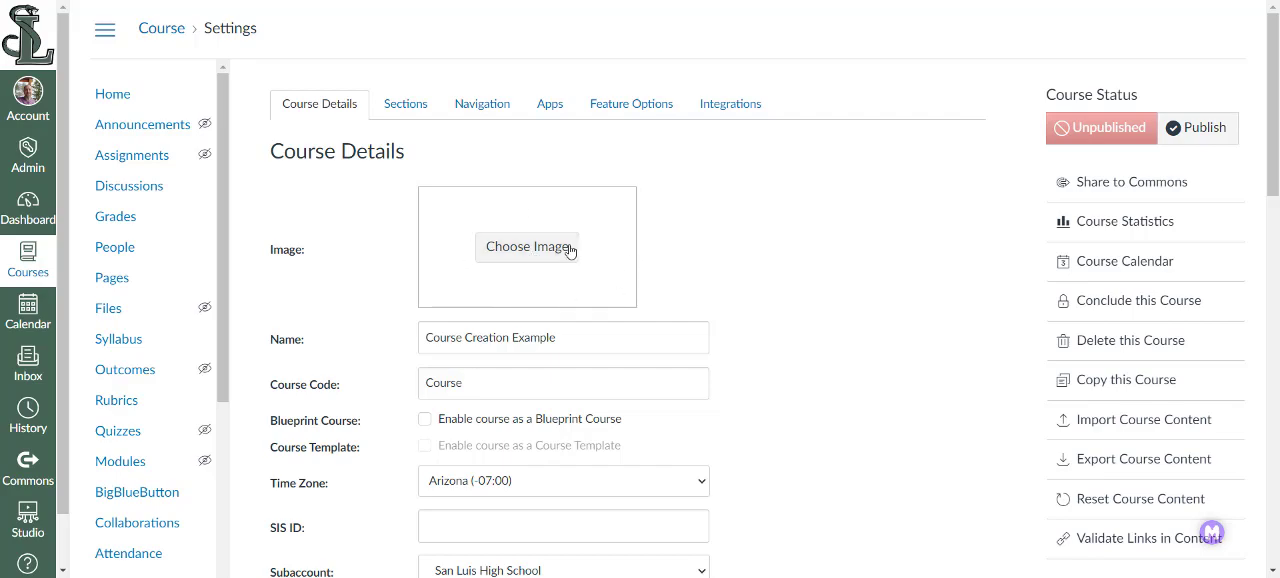
pyautogui.click(533, 256)
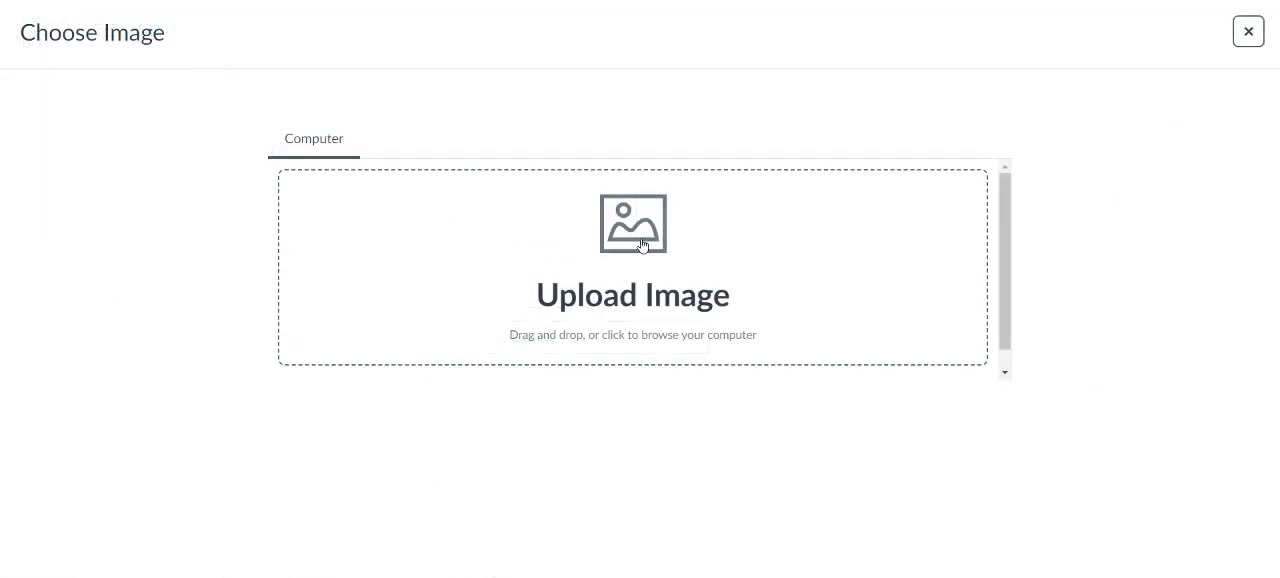
pyautogui.click(642, 245)
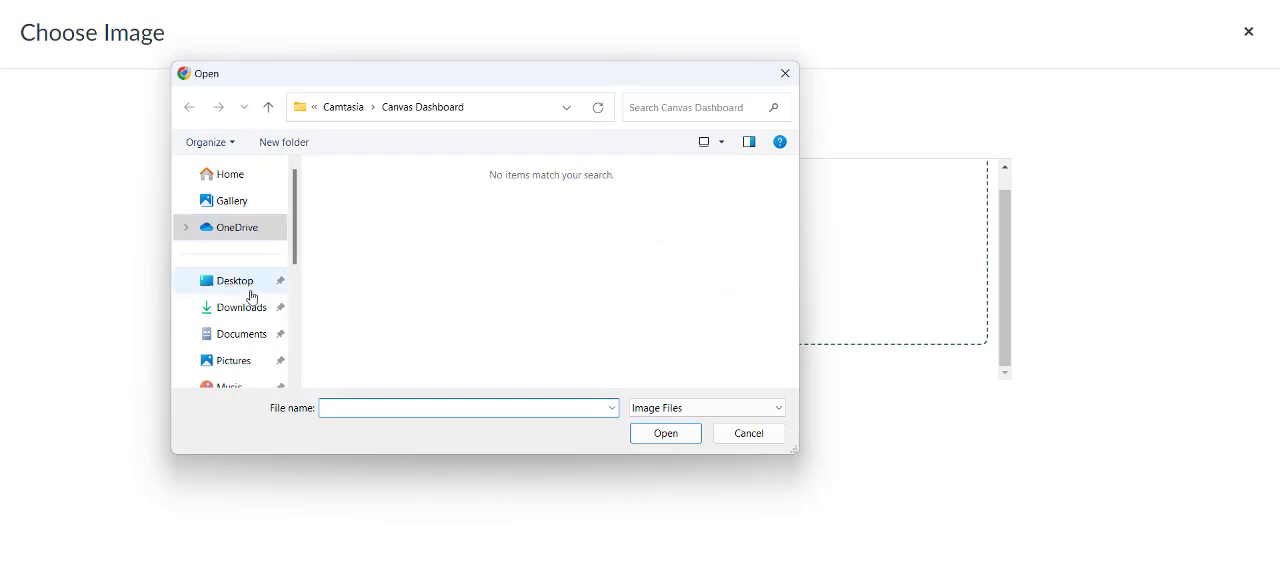
pyautogui.click(232, 311)
pyautogui.click(409, 216)
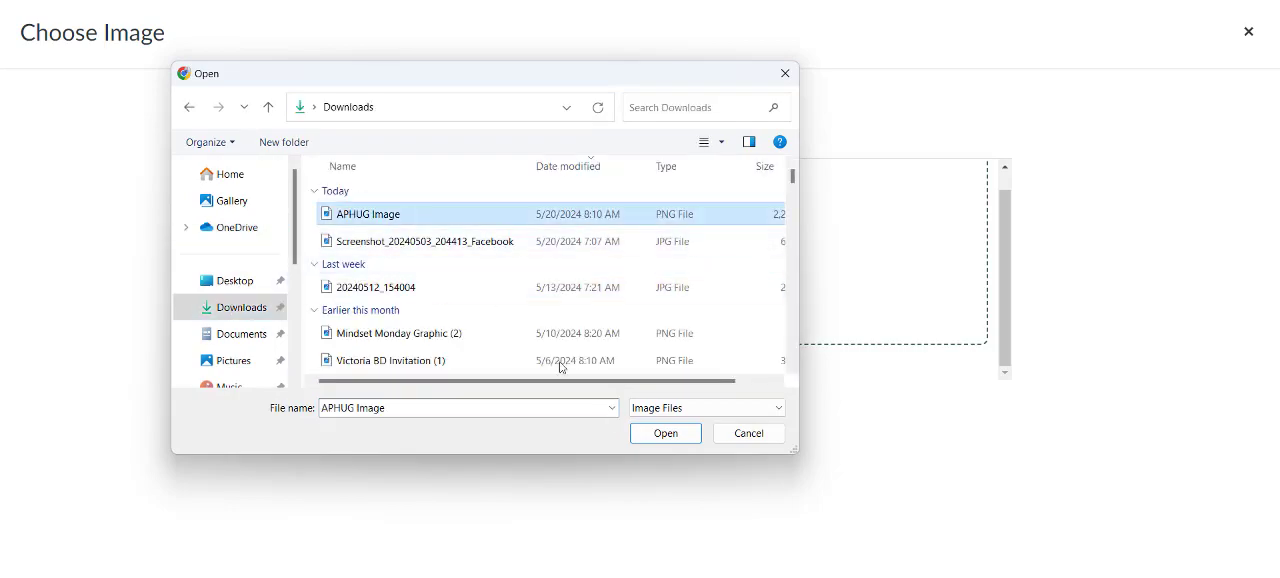
pyautogui.click(665, 433)
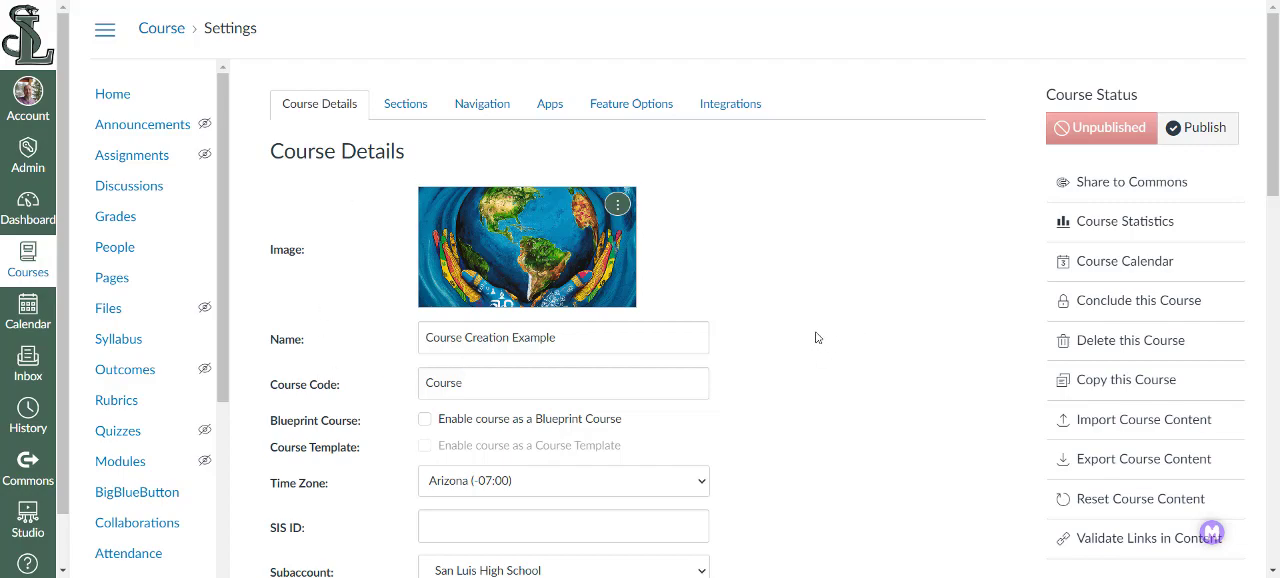
# - Save the updated course details for Course Creation Example
pyautogui.scroll(-3, 785, 318)
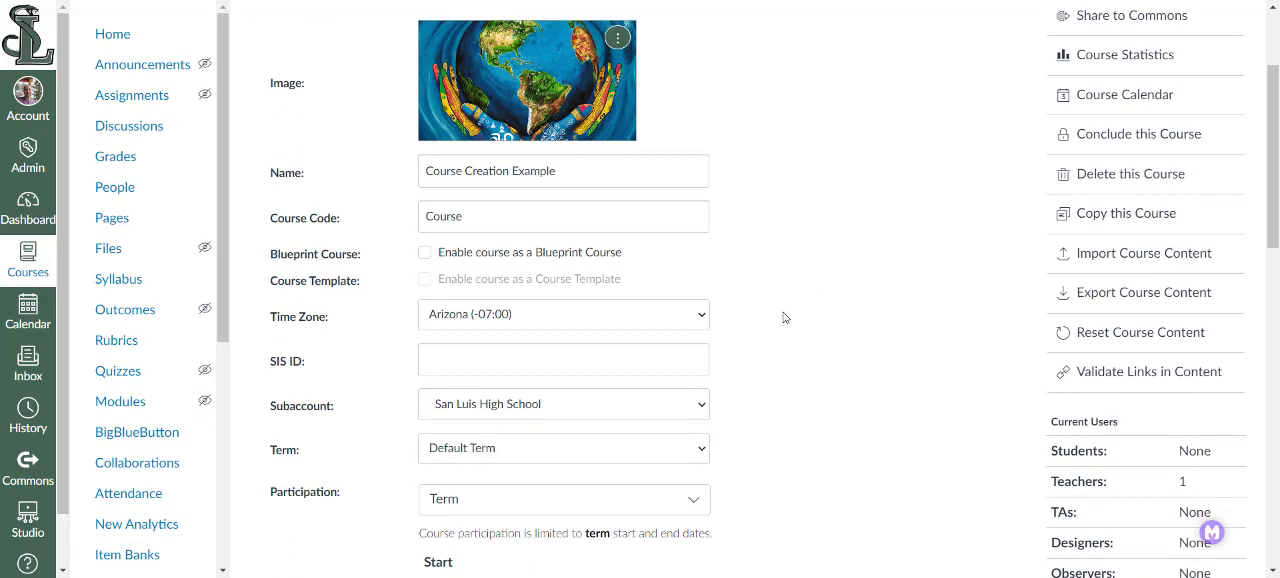
pyautogui.scroll(1, 785, 318)
pyautogui.scroll(-6, 785, 316)
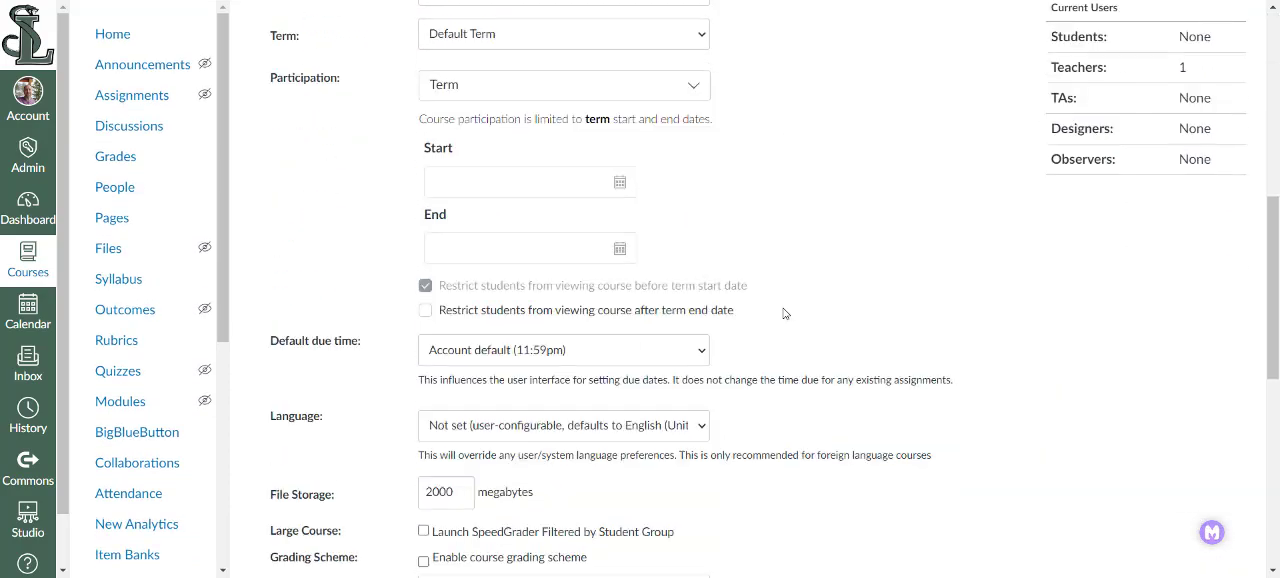
pyautogui.scroll(-5, 785, 314)
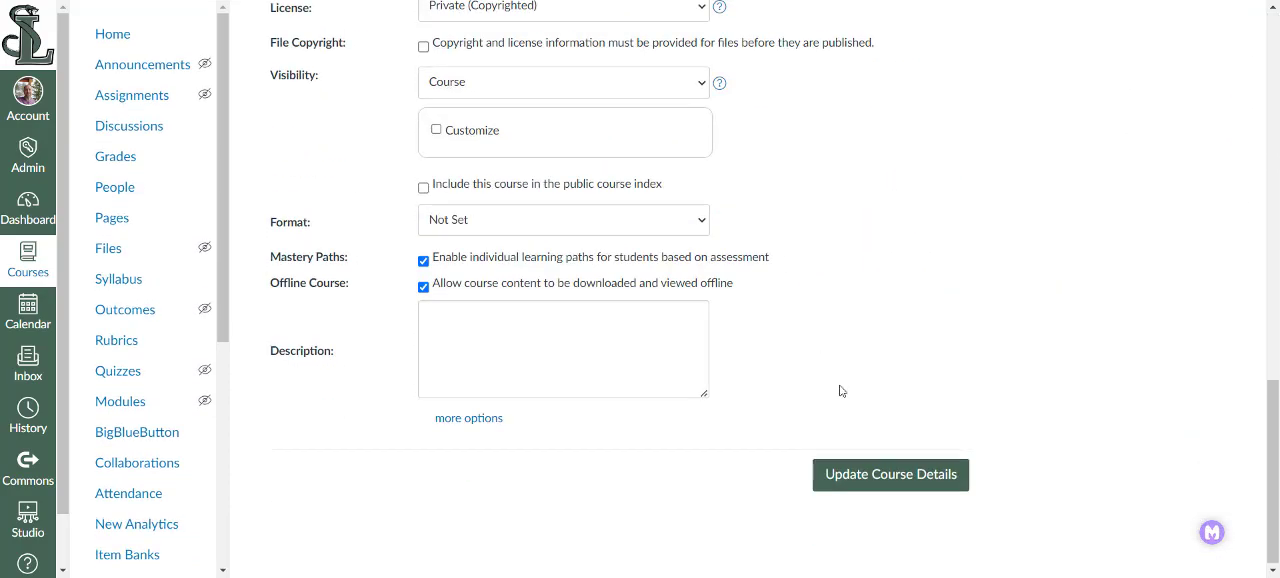
pyautogui.click(869, 477)
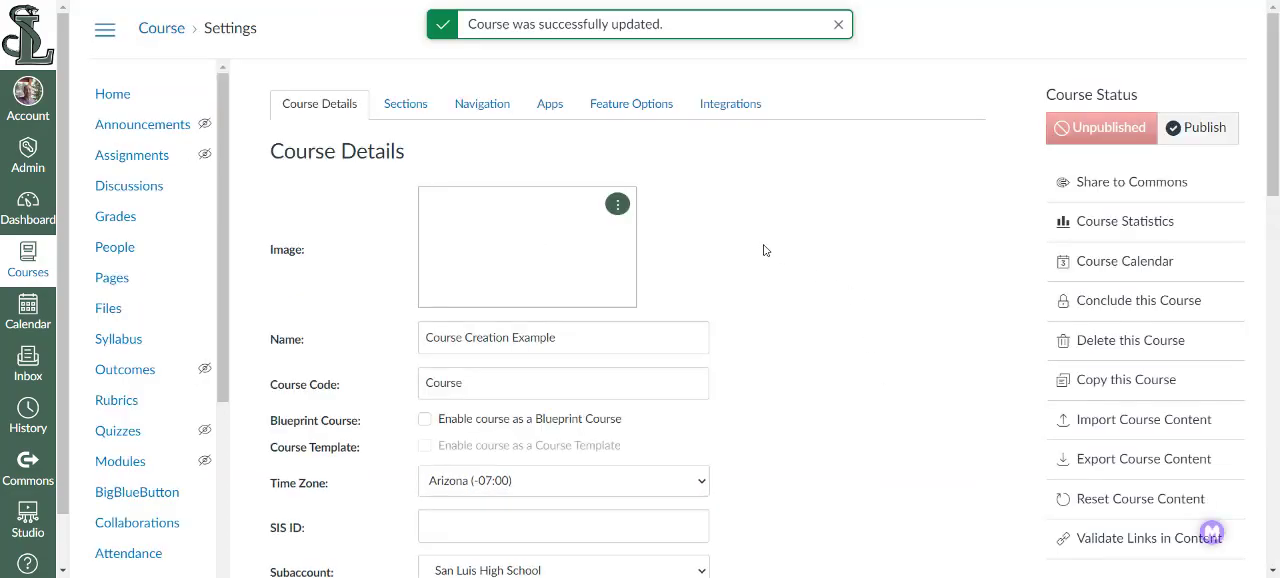
# - Return to the dashboard, check the Course Creation Example card and reopen that course
pyautogui.click(30, 218)
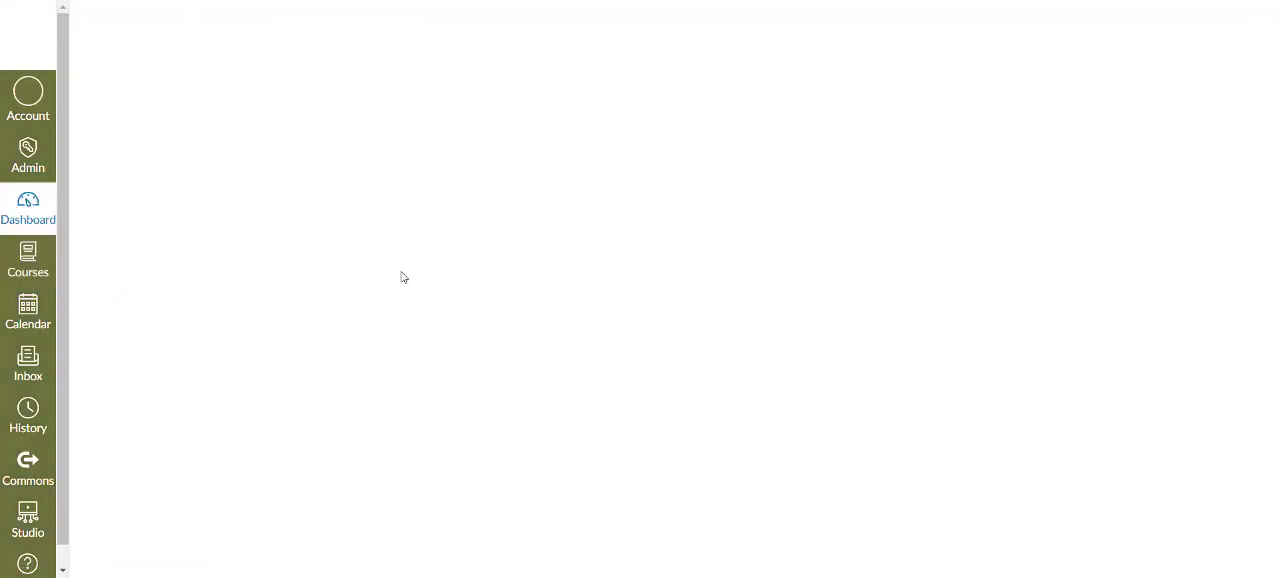
pyautogui.scroll(-5, 400, 280)
pyautogui.scroll(-5, 396, 277)
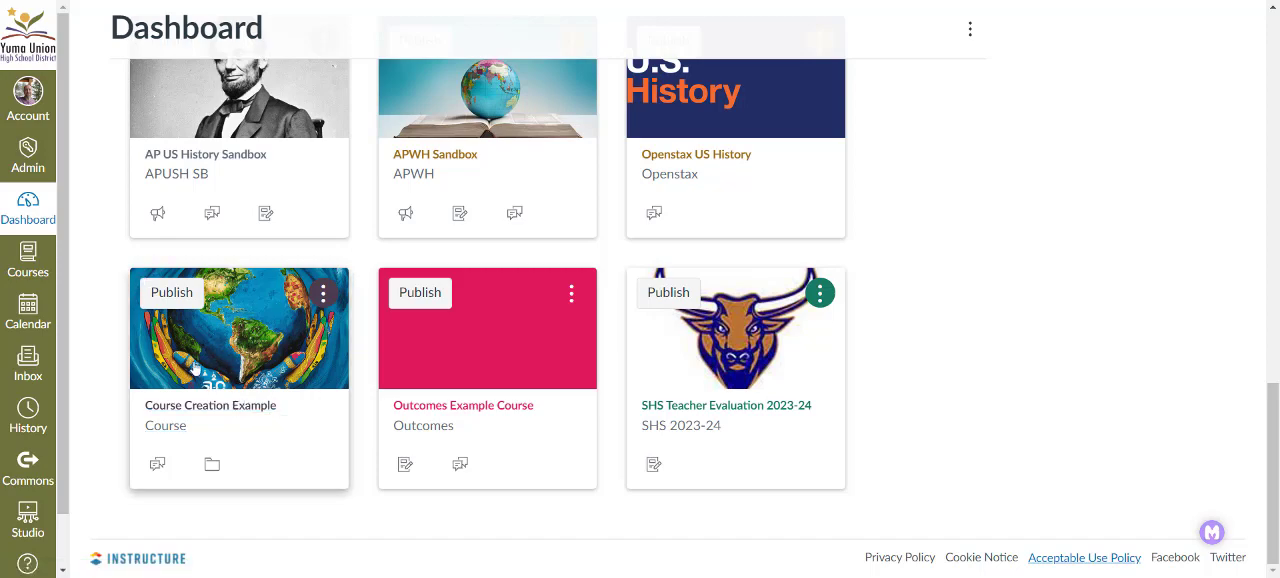
pyautogui.click(215, 409)
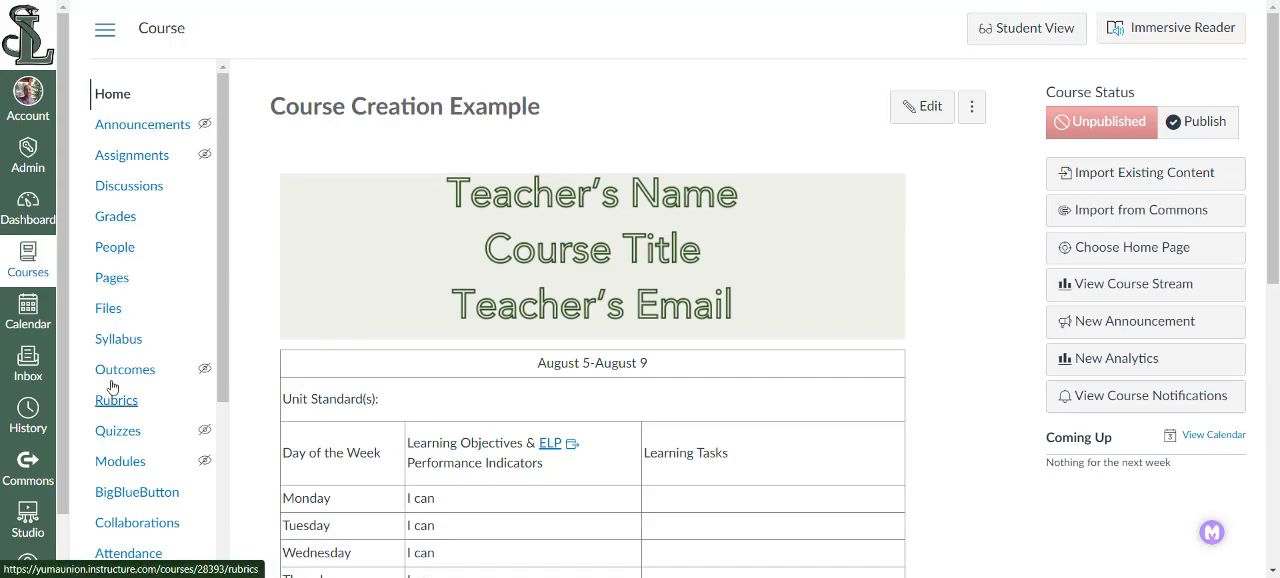
# - Open the navigation settings of the Course Creation Example course
pyautogui.scroll(-4, 120, 400)
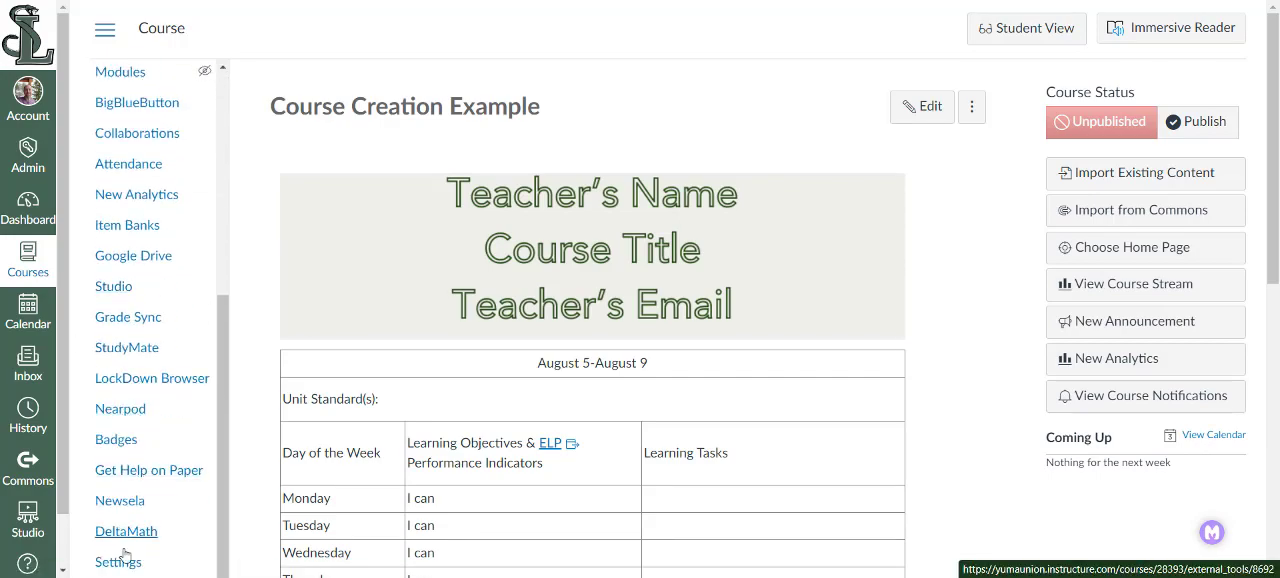
pyautogui.click(118, 563)
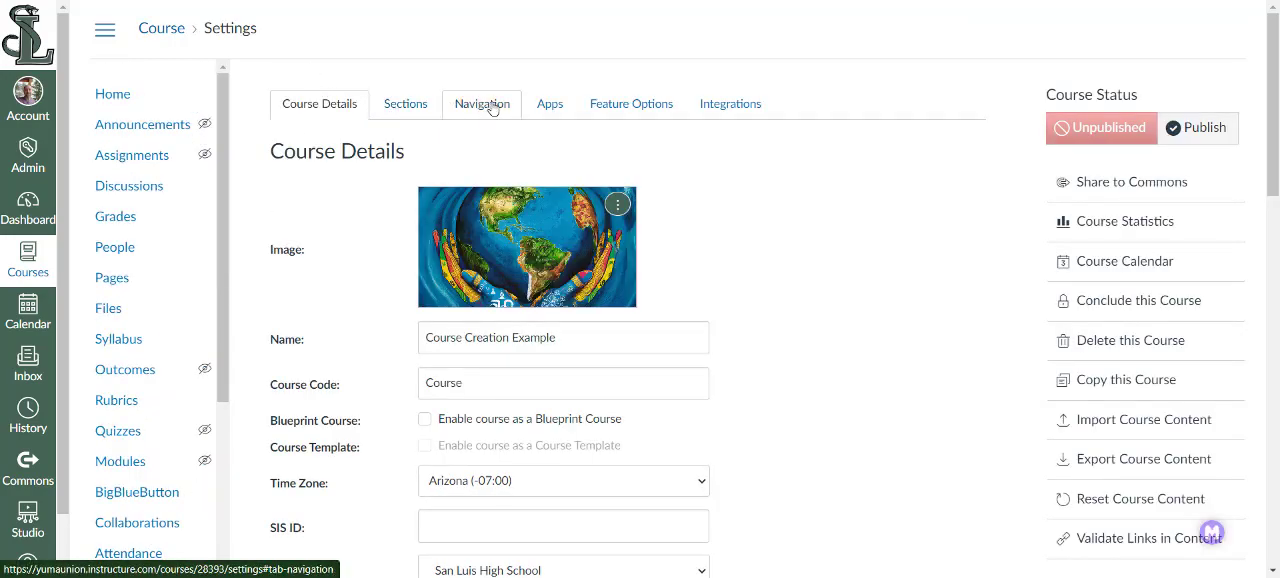
pyautogui.click(484, 105)
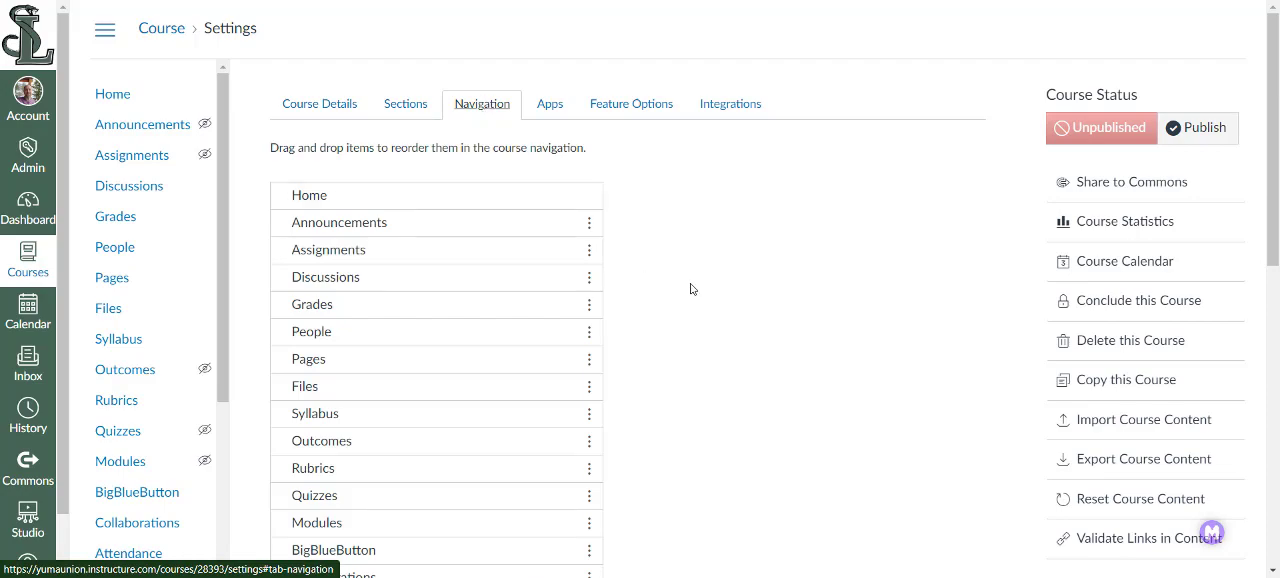
# - Hide DeltaMath from students by moving it into the disabled items of the course navigation
pyautogui.scroll(-2, 690, 289)
pyautogui.scroll(-5, 690, 255)
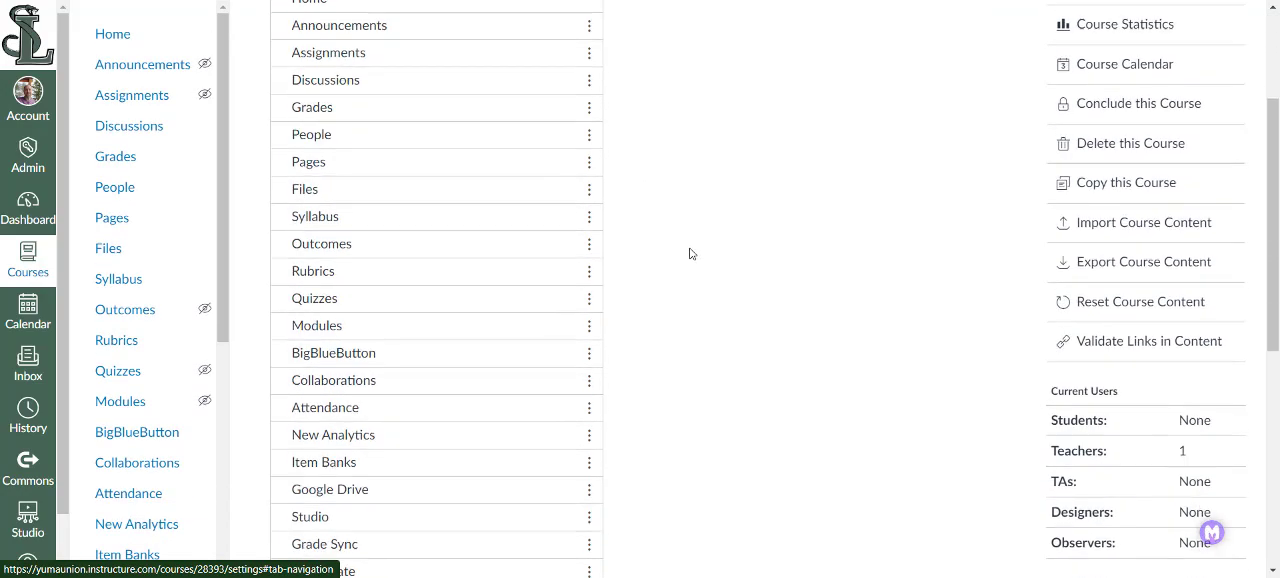
pyautogui.scroll(5, 690, 250)
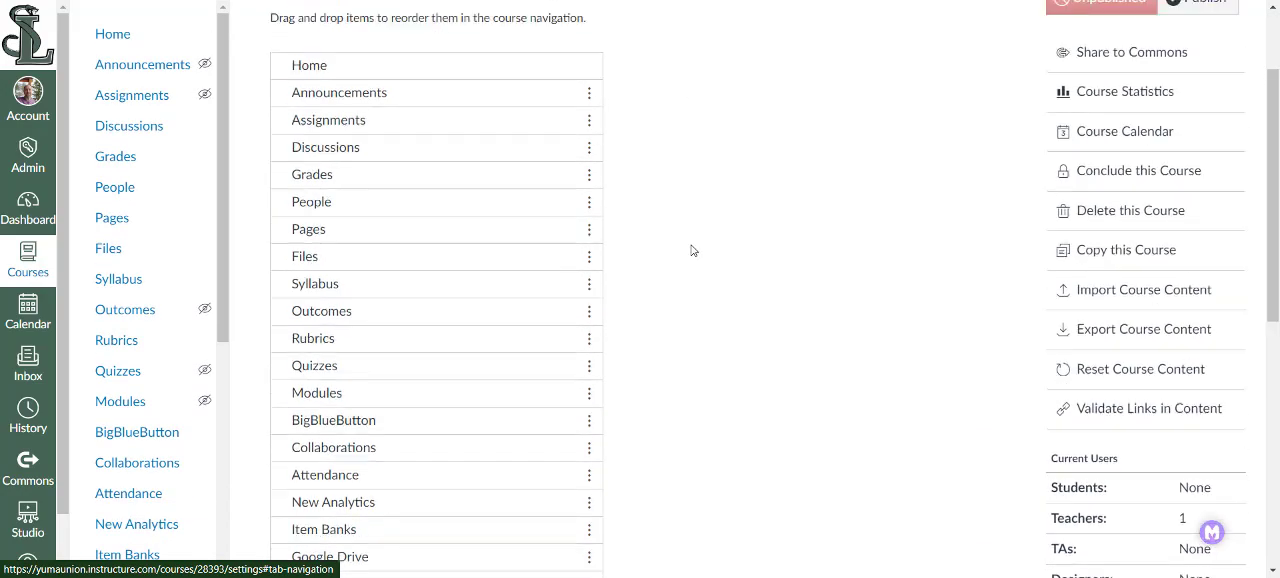
pyautogui.scroll(-4, 678, 263)
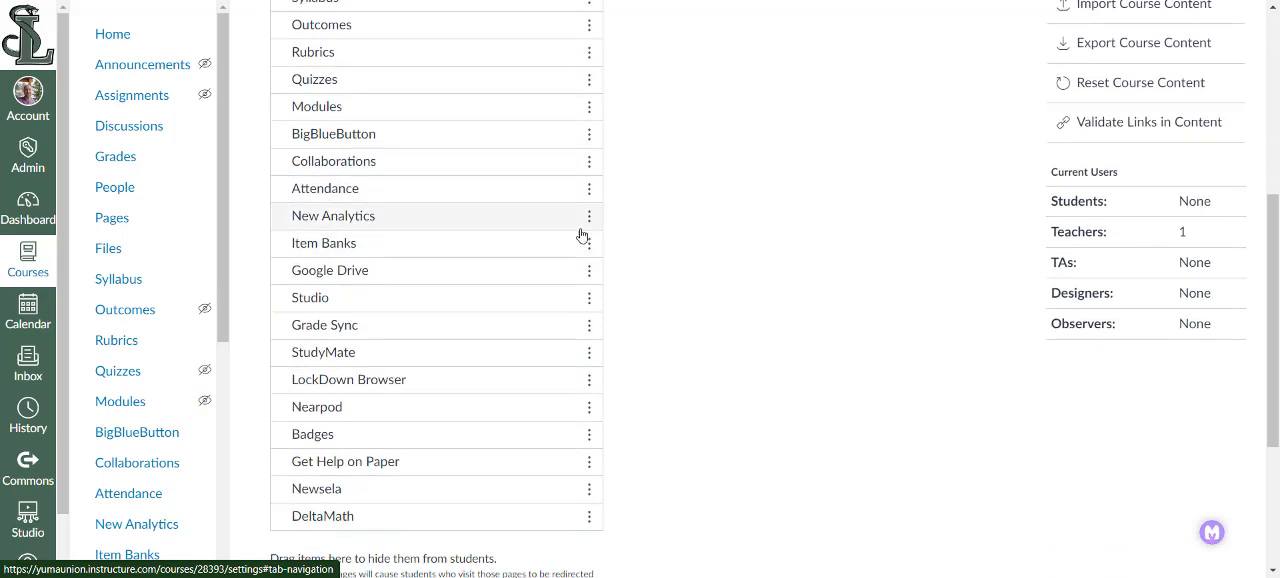
pyautogui.scroll(-2, 529, 220)
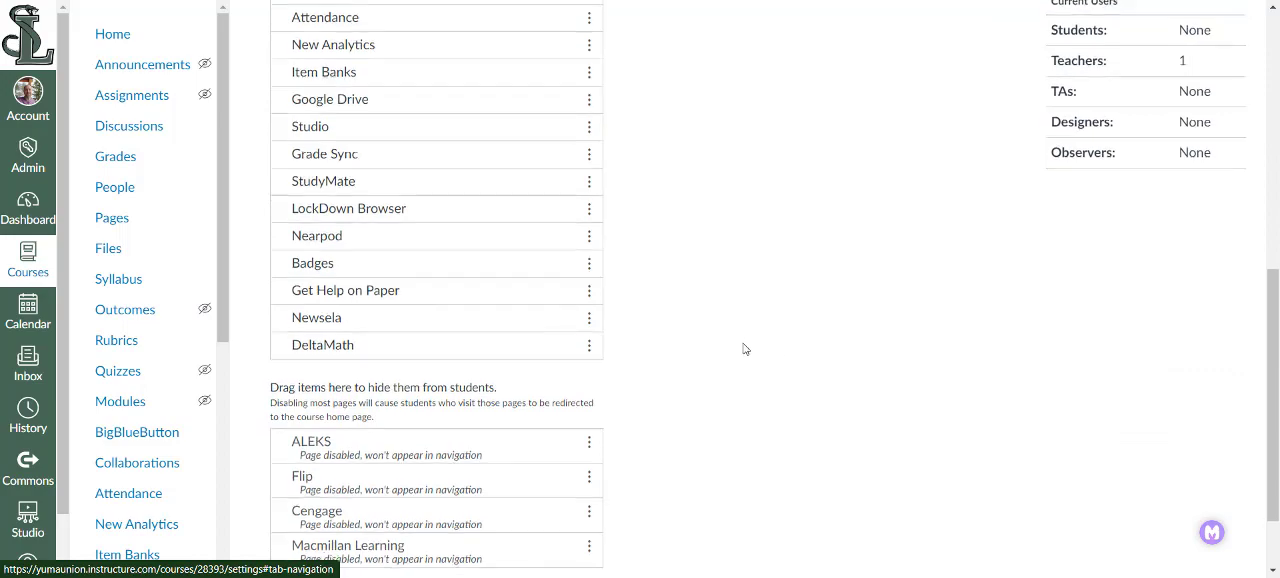
pyautogui.scroll(-1, 745, 350)
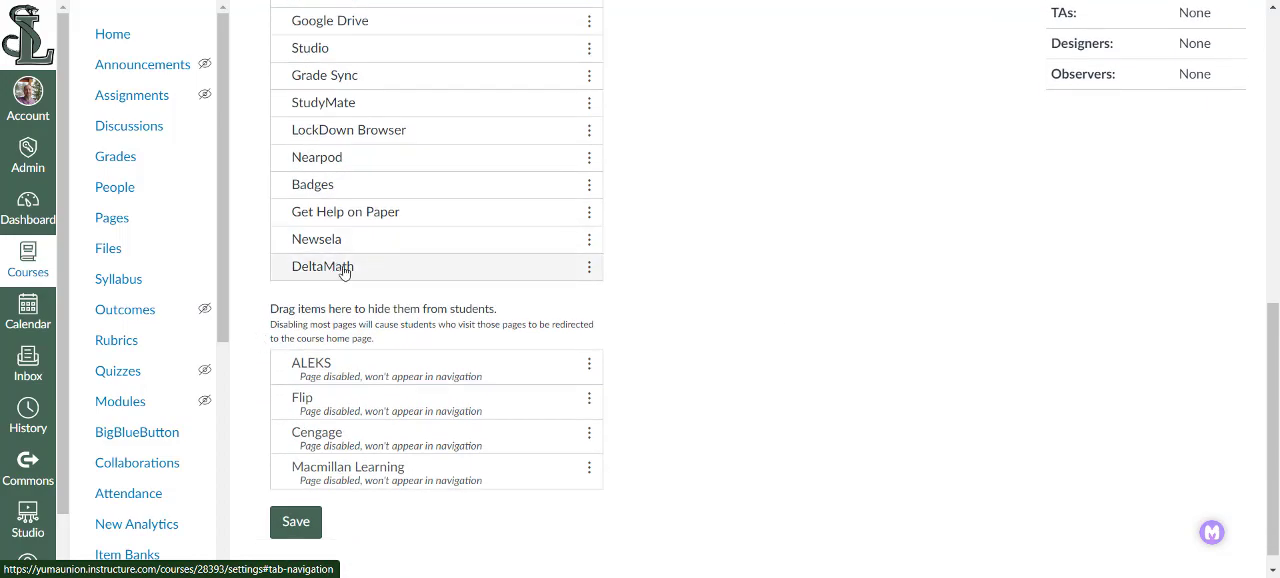
pyautogui.moveTo(366, 270); pyautogui.dragTo(375, 381)
# - Move BigBlueButton from the active course navigation to the top of the items hidden from students
pyautogui.scroll(1, 372, 345)
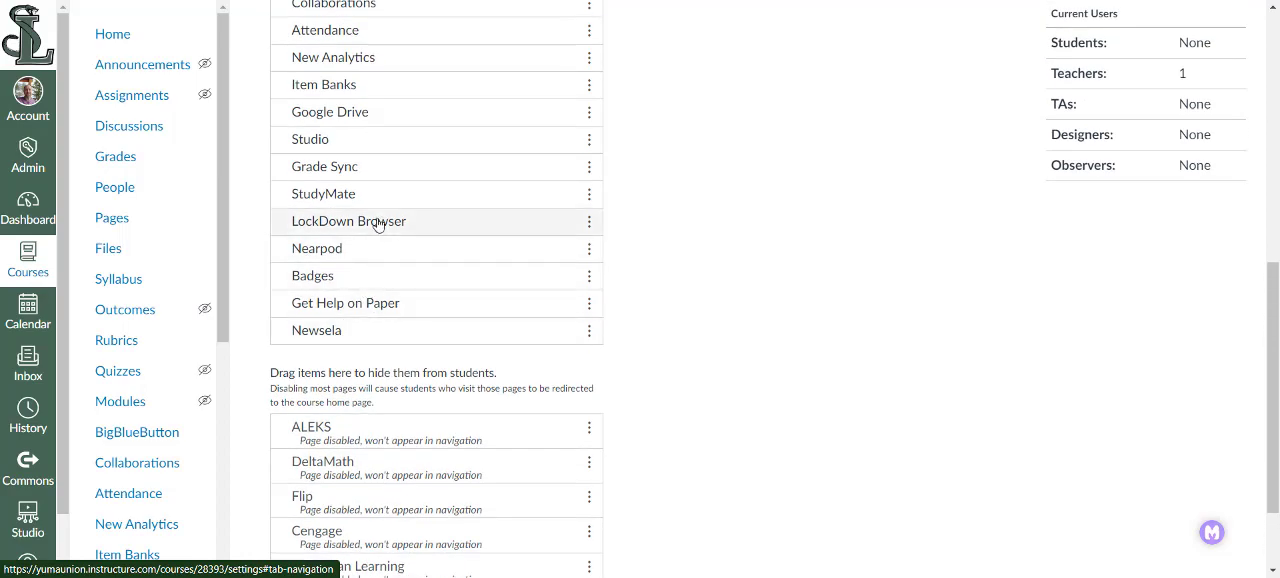
pyautogui.scroll(1, 400, 177)
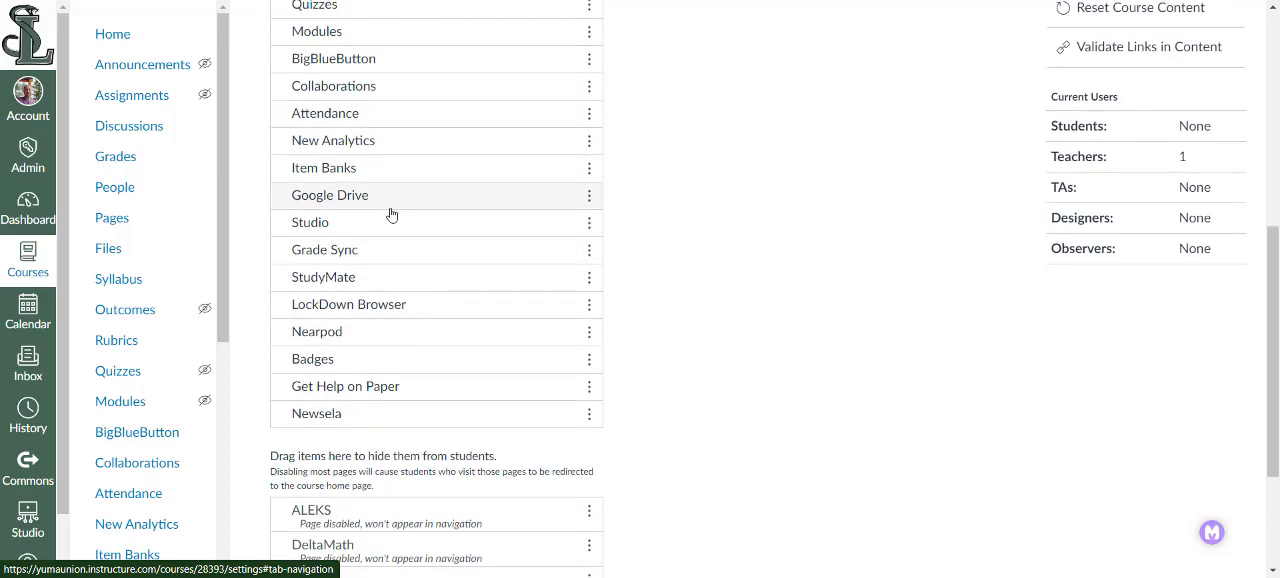
pyautogui.scroll(1, 403, 95)
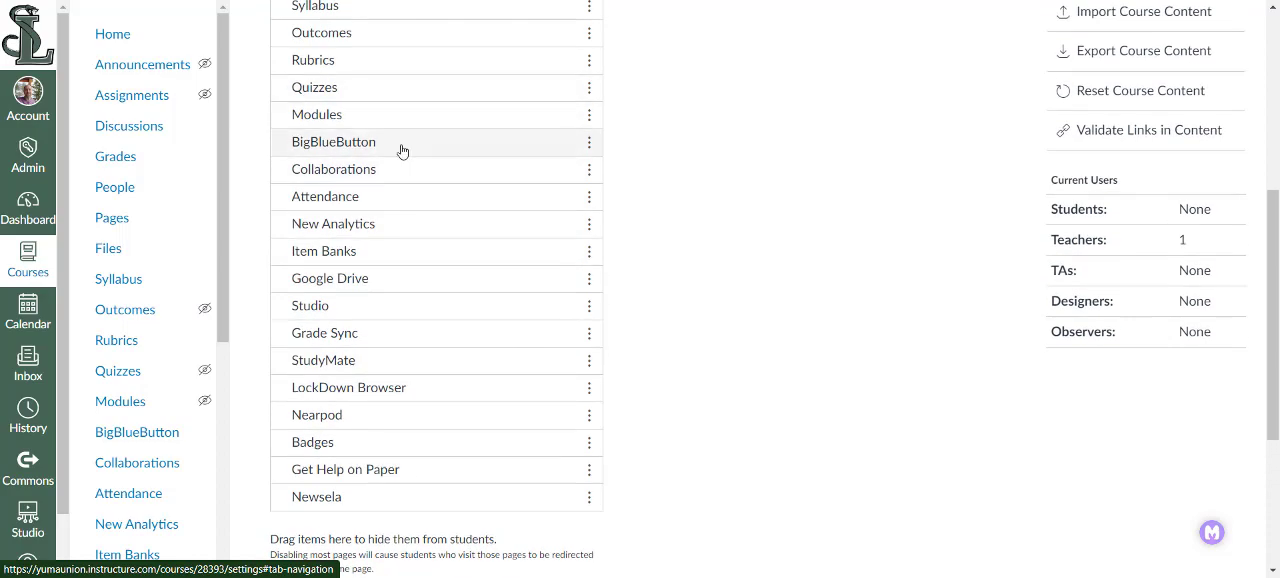
pyautogui.moveTo(403, 149); pyautogui.dragTo(427, 322)
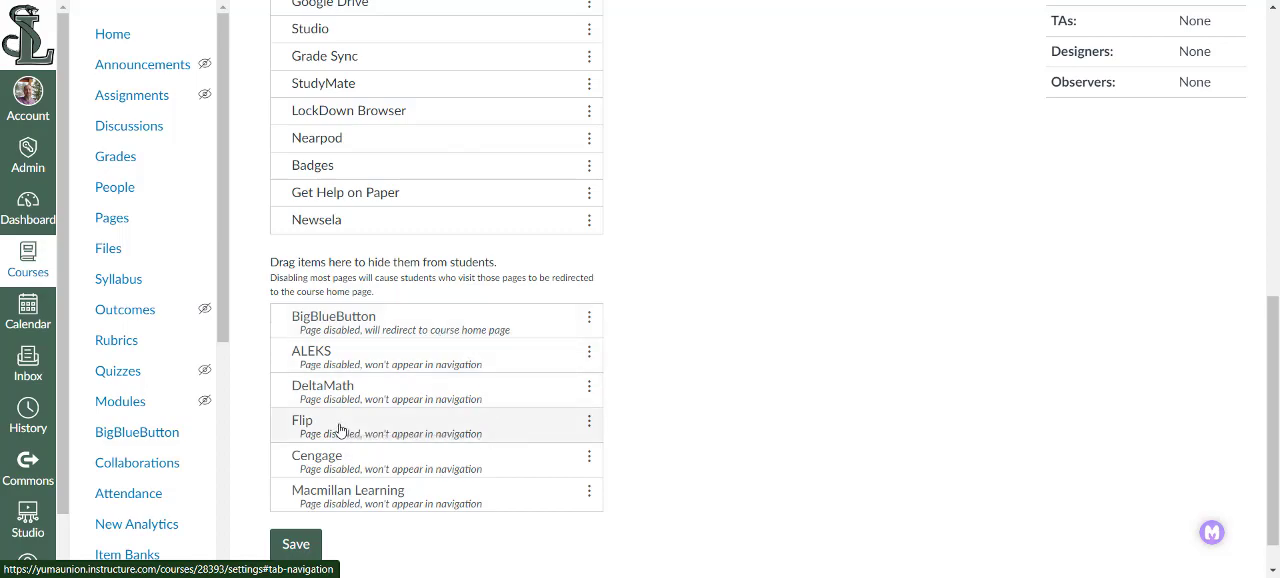
# - Enable Flip in the course navigation between Studio and Grade Sync, and move Modules directly below Home
pyautogui.moveTo(340, 430); pyautogui.dragTo(457, 108)
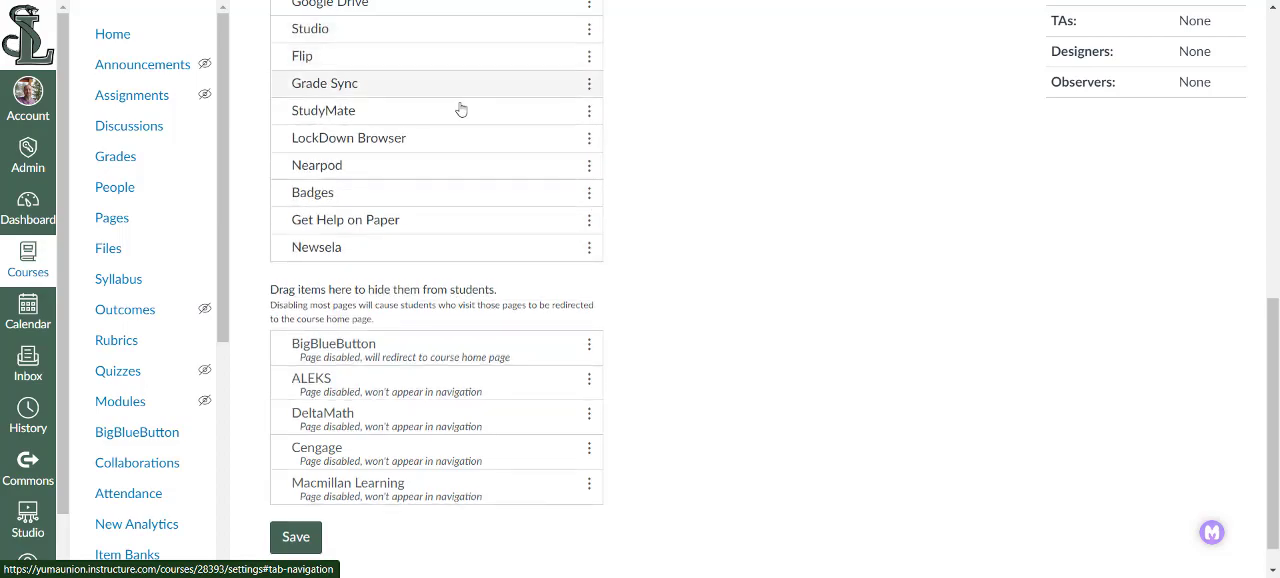
pyautogui.scroll(3, 871, 137)
pyautogui.scroll(3, 670, 213)
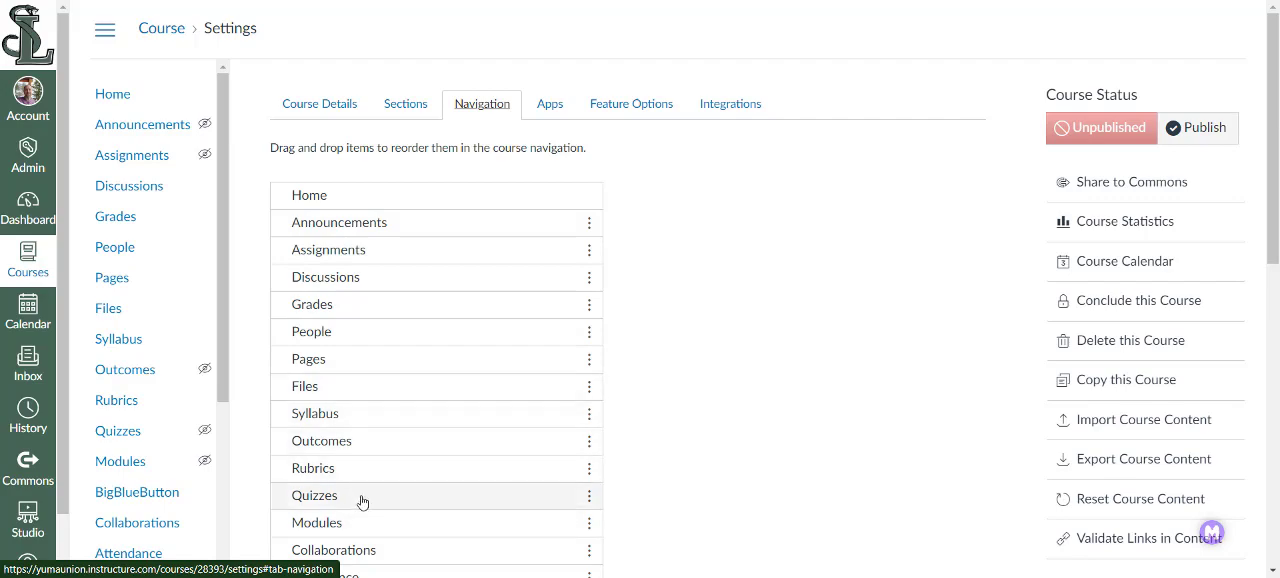
pyautogui.moveTo(349, 520); pyautogui.dragTo(428, 225)
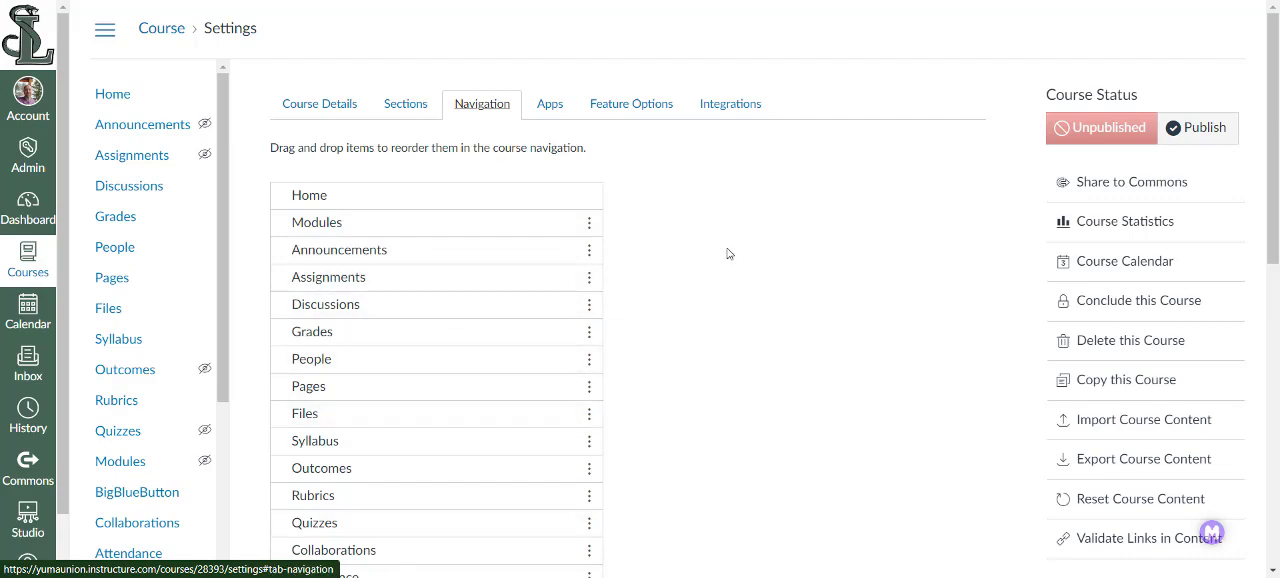
# - Review the reordered active and hidden navigation items and save the course navigation
pyautogui.scroll(-5, 719, 259)
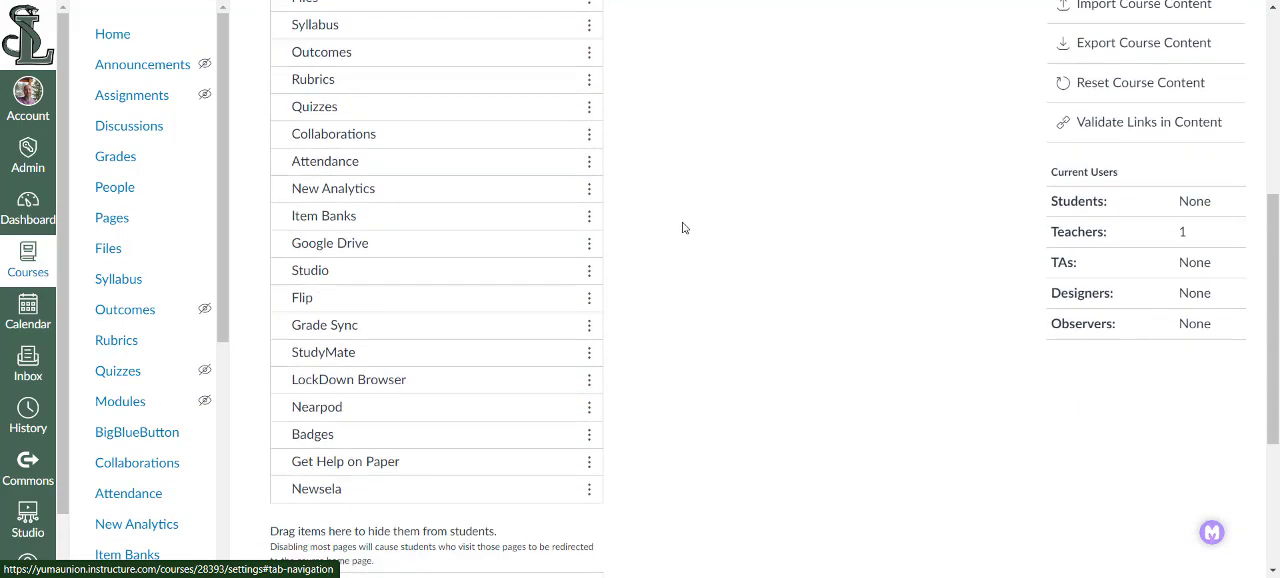
pyautogui.scroll(-2, 679, 226)
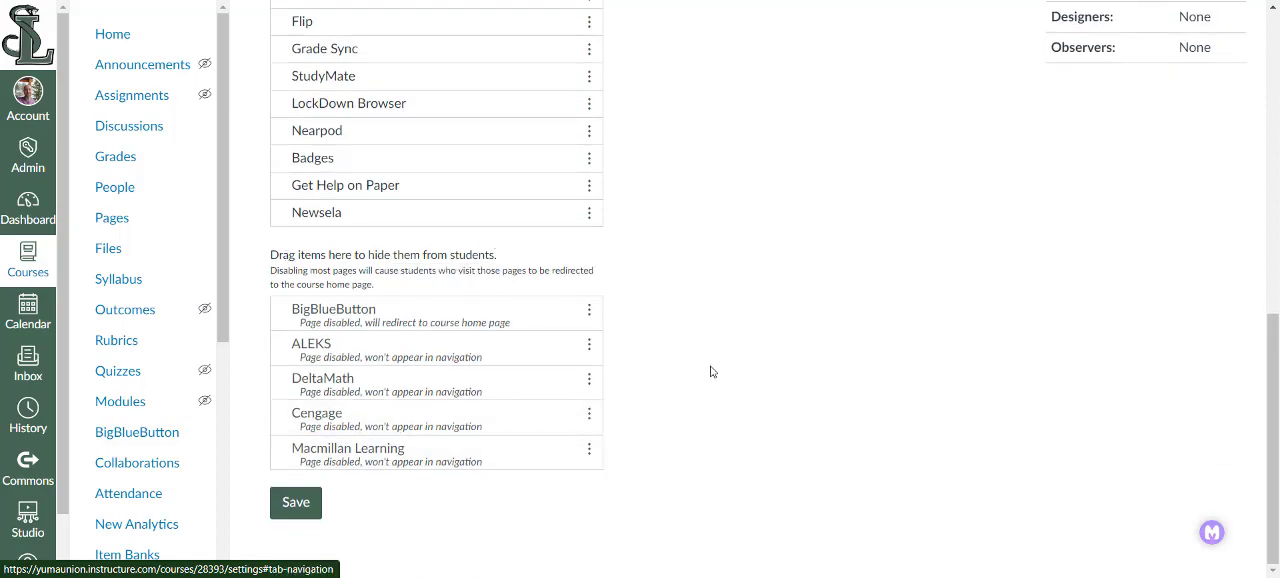
pyautogui.scroll(3, 714, 337)
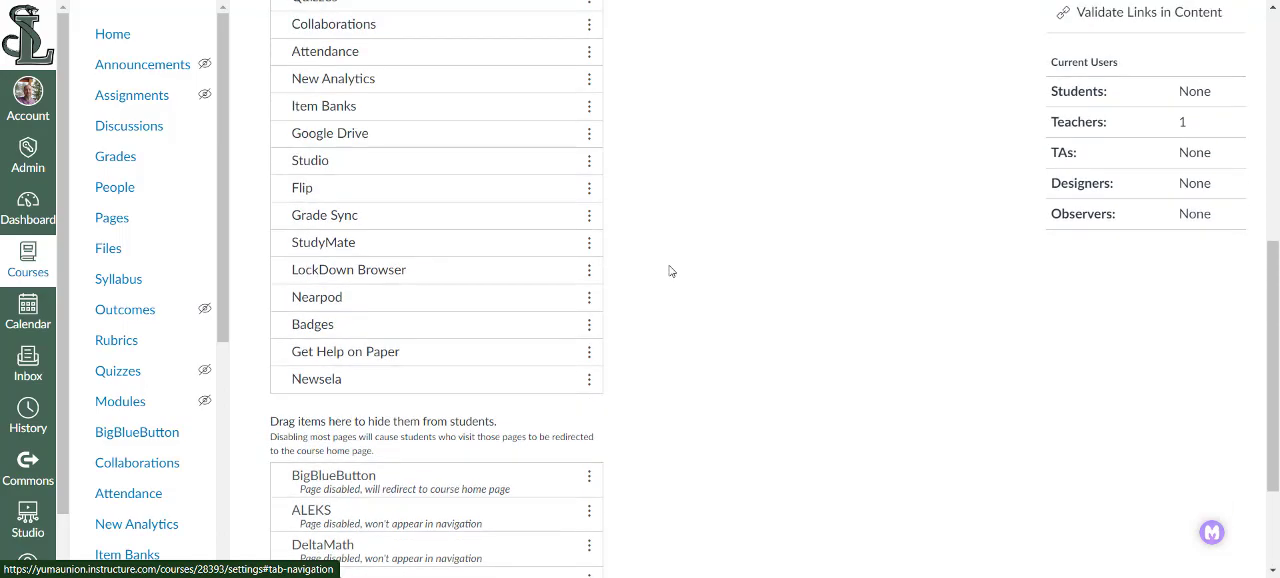
pyautogui.scroll(1, 670, 271)
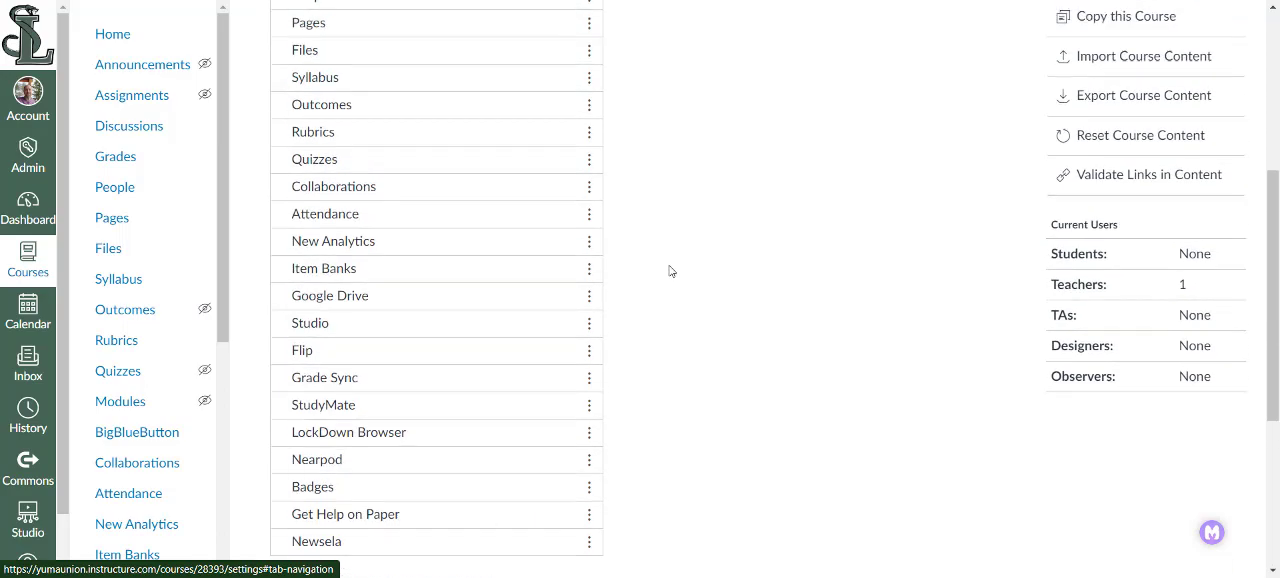
pyautogui.scroll(-4, 695, 196)
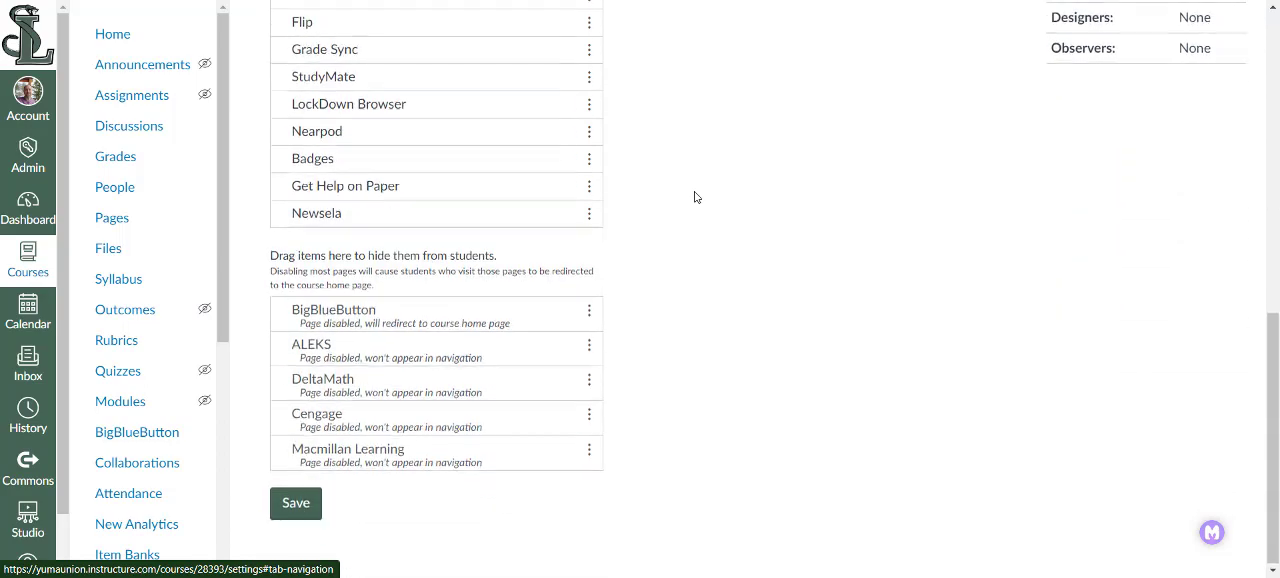
pyautogui.click(296, 506)
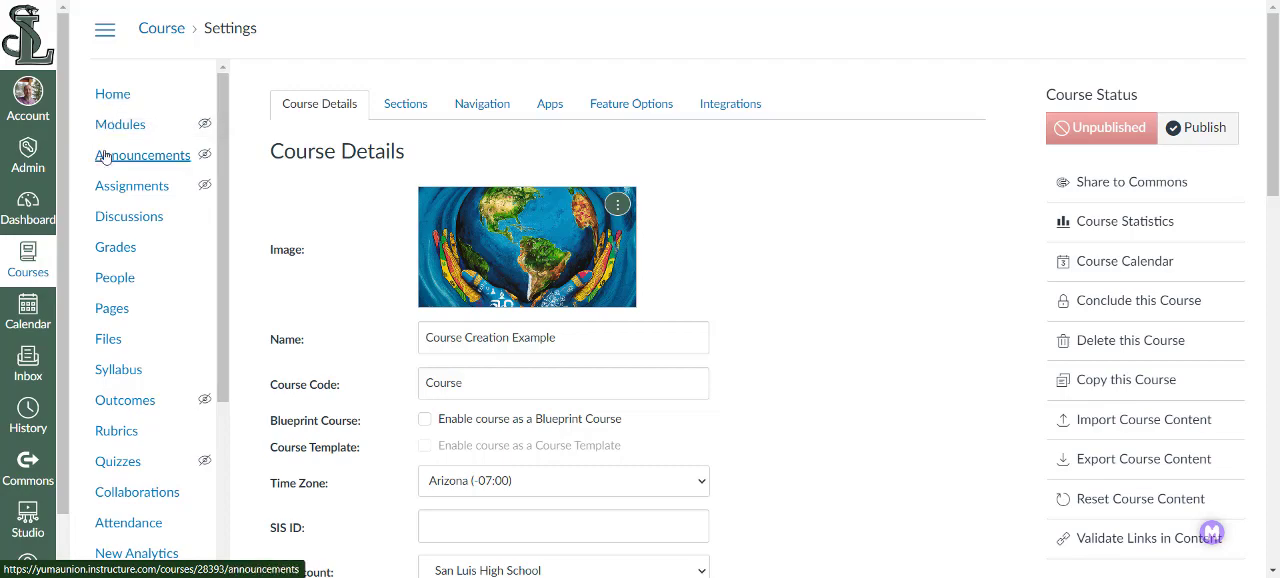
# - Check the updated course navigation and publish the course
pyautogui.scroll(-1, 171, 270)
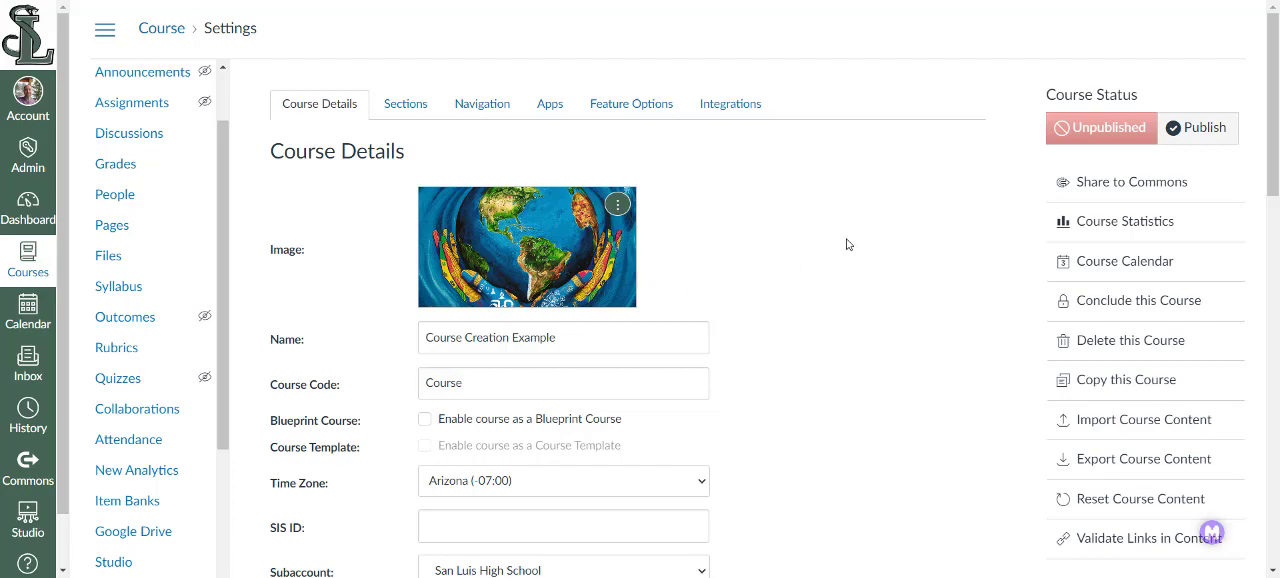
pyautogui.click(1206, 129)
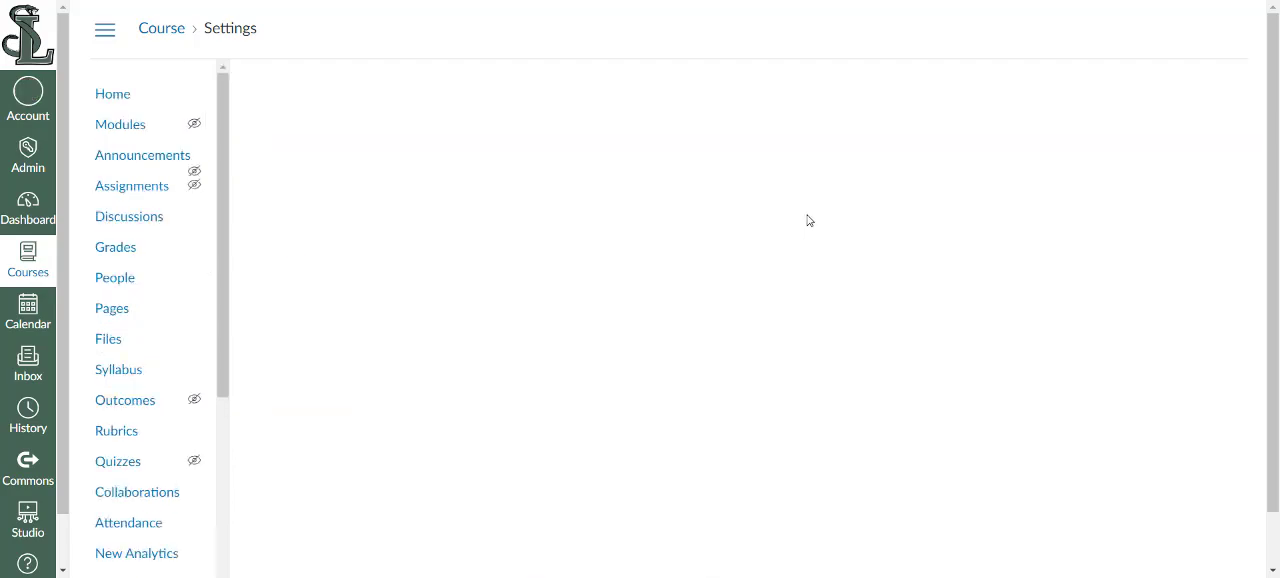